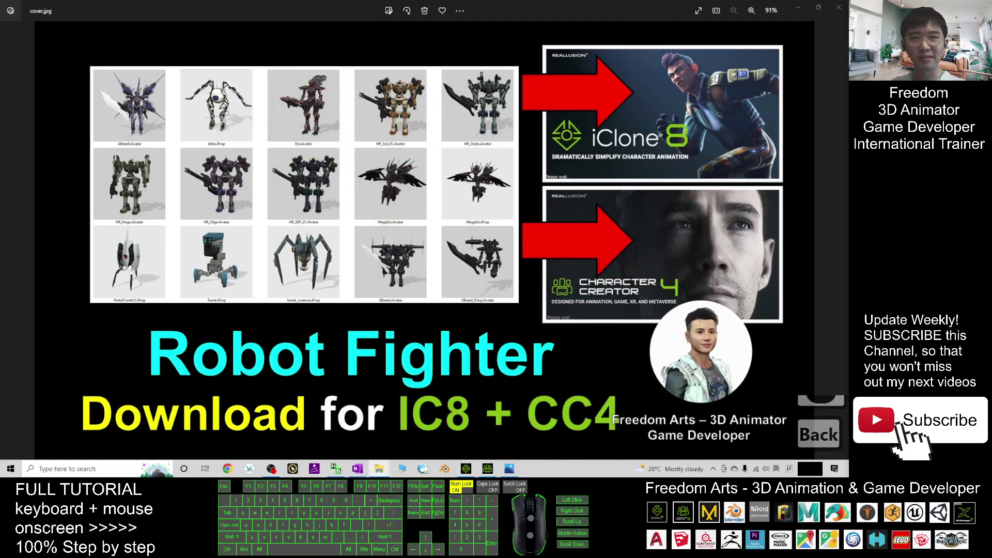
{"action": "double_click", "coordinate": [499, 11]}
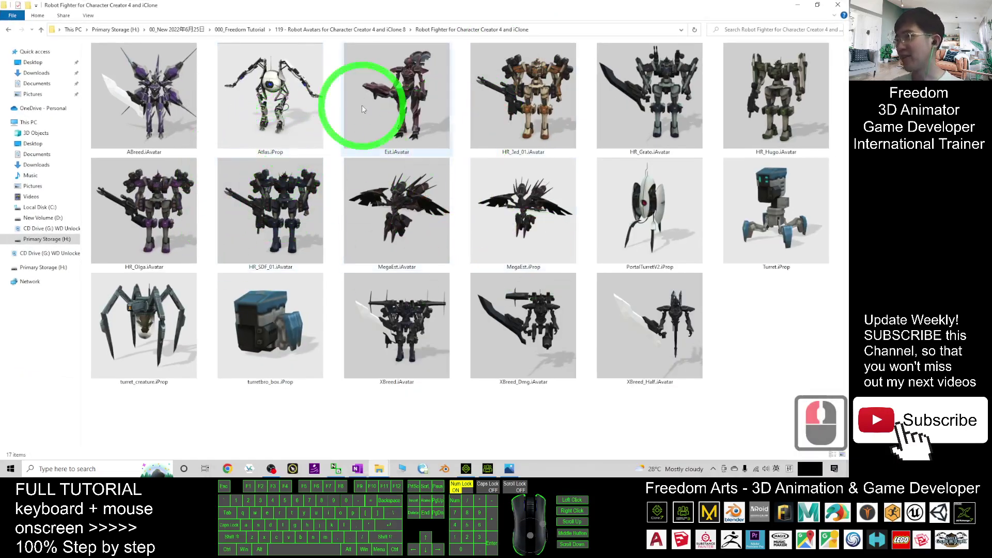
{"action": "left_click_drag", "start_coordinate": [828, 440], "coordinate": [166, 121]}
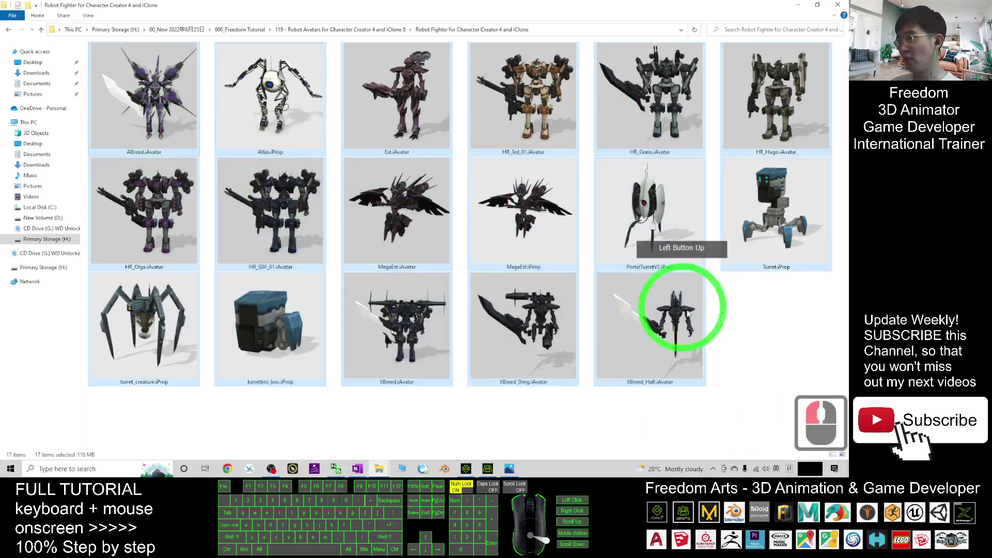
{"action": "left_click", "coordinate": [775, 337]}
{"action": "left_click", "coordinate": [649, 243]}
{"action": "left_click", "coordinate": [372, 211]}
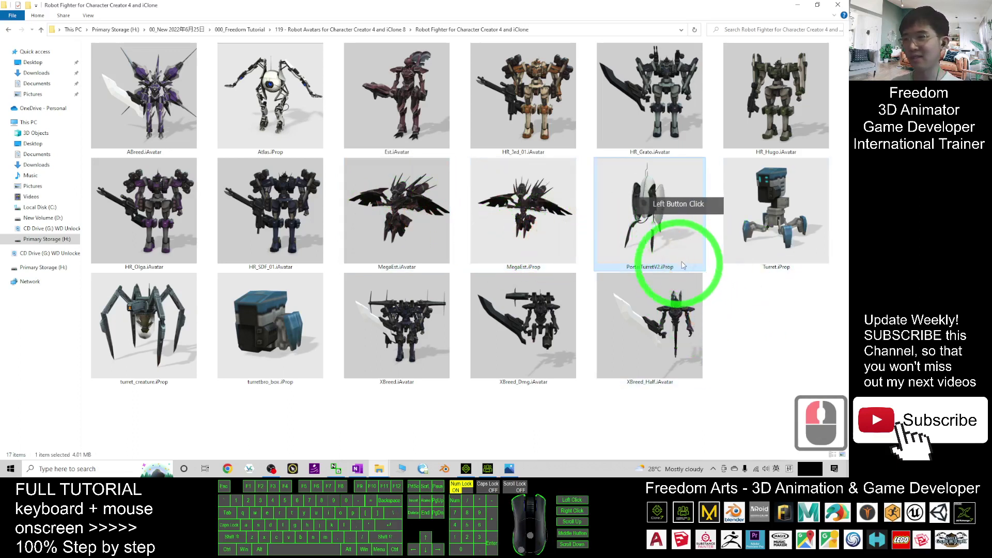
{"action": "left_click", "coordinate": [518, 326]}
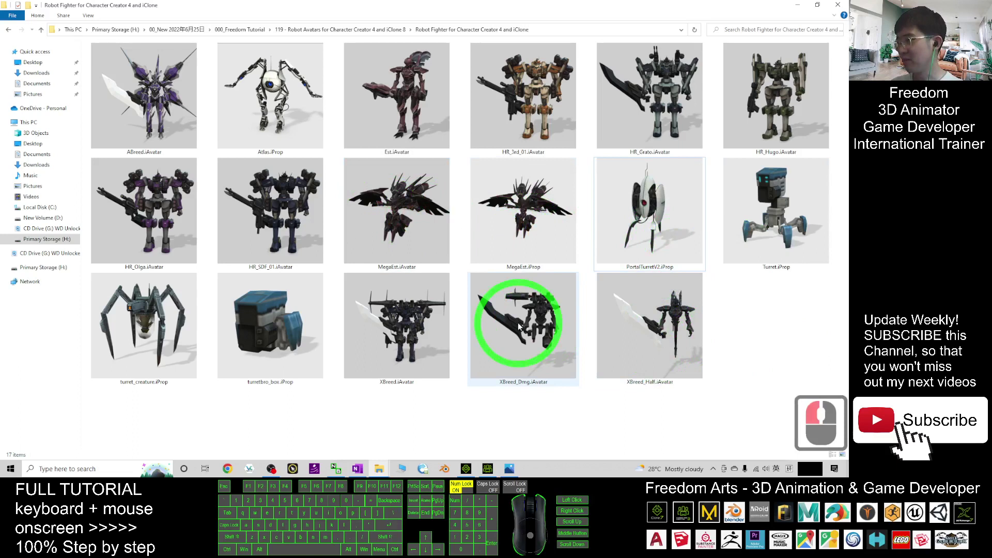
{"action": "left_click", "coordinate": [395, 329]}
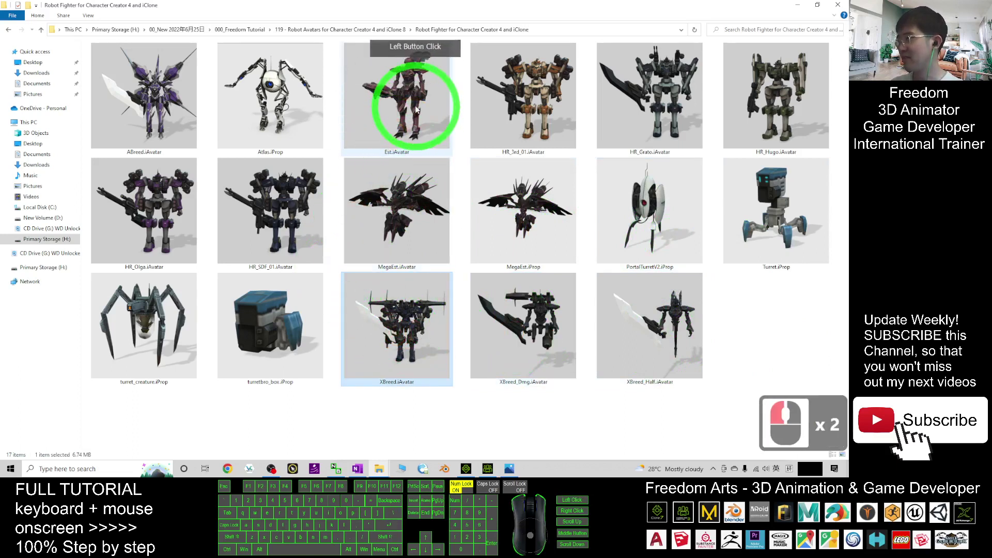
{"action": "left_click", "coordinate": [543, 101]}
{"action": "left_click", "coordinate": [643, 100]}
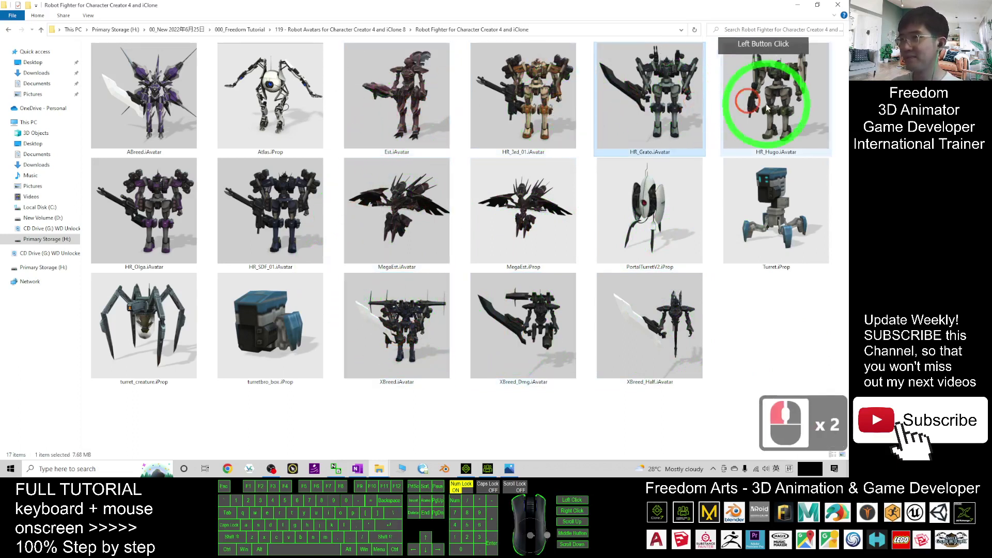
{"action": "left_click", "coordinate": [768, 101]}
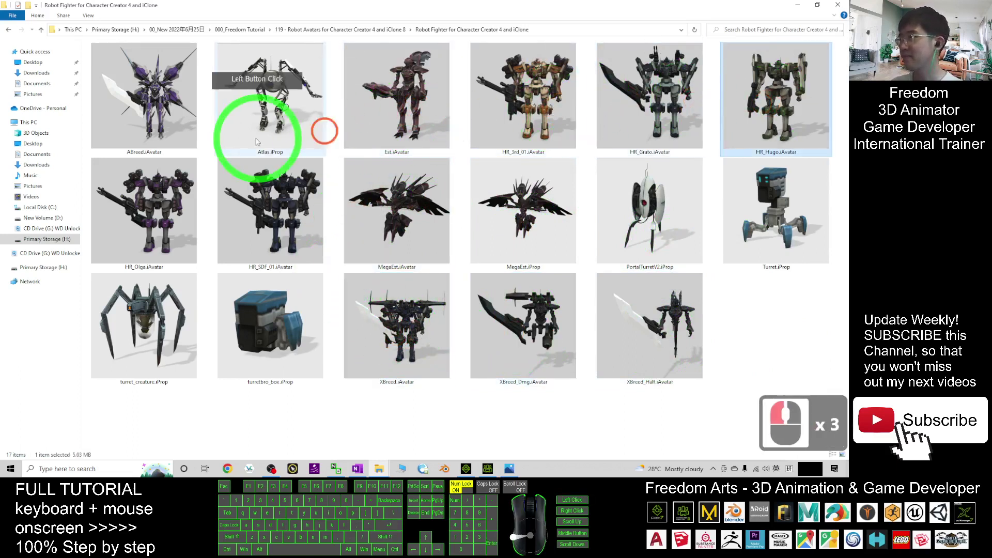
{"action": "left_click", "coordinate": [469, 468]}
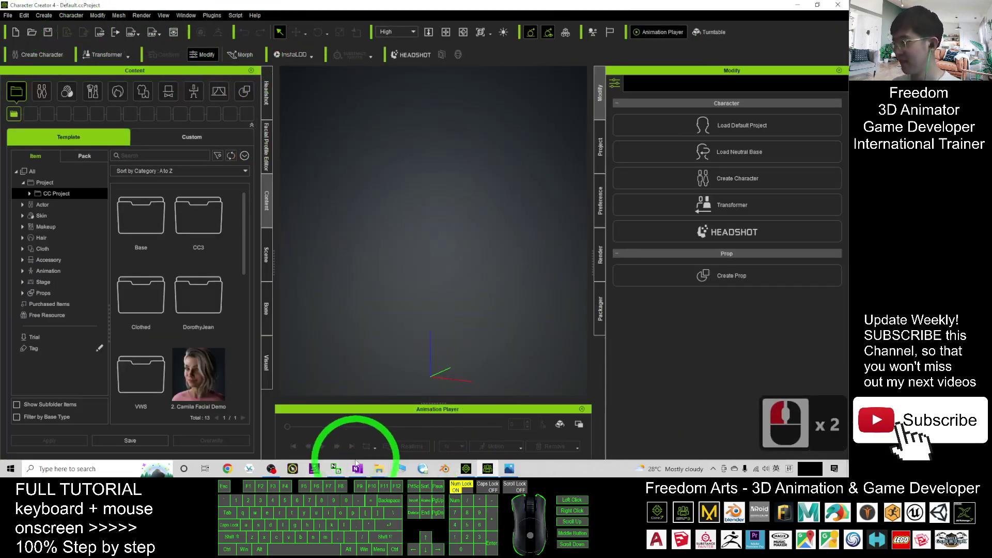
{"action": "left_click", "coordinate": [379, 469]}
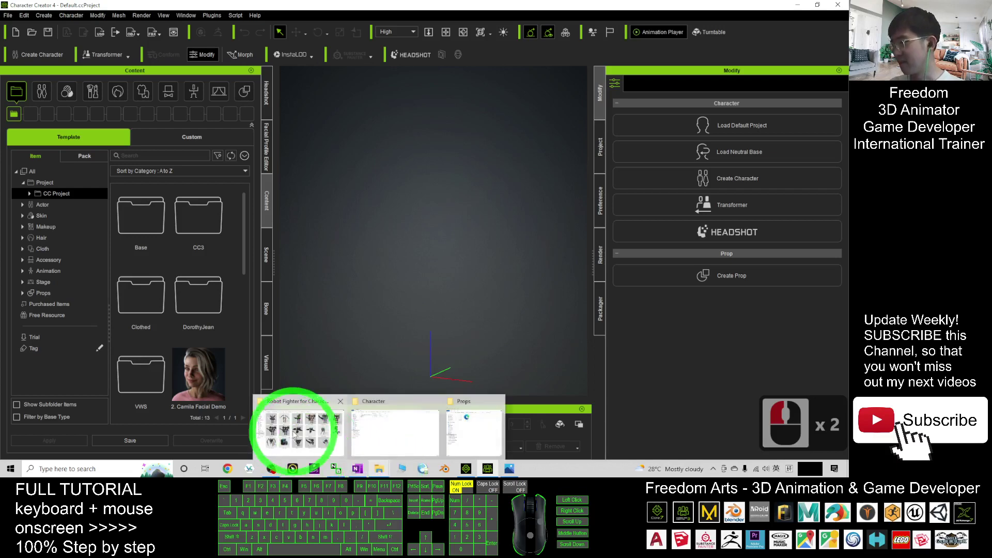
{"action": "left_click", "coordinate": [290, 427]}
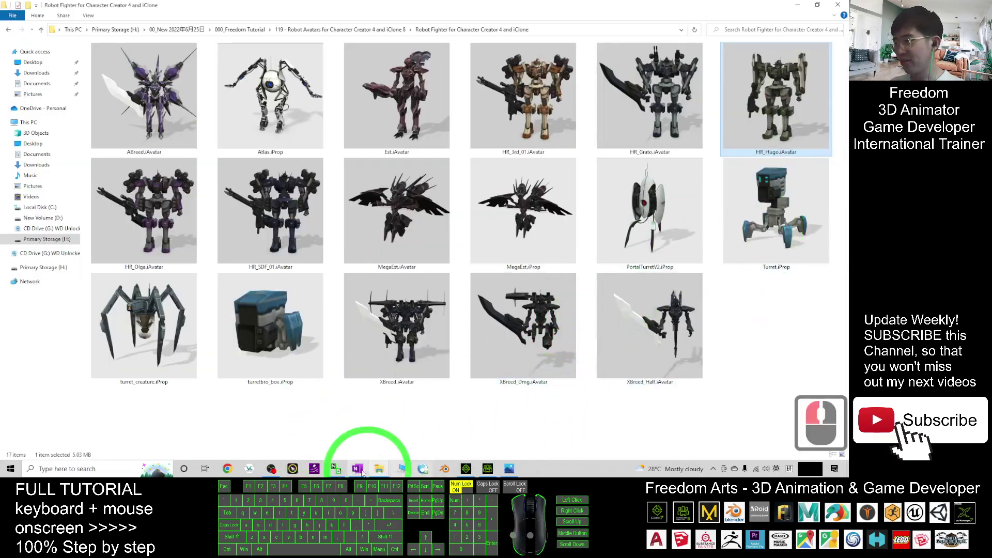
{"action": "left_click", "coordinate": [379, 470]}
{"action": "left_click", "coordinate": [343, 428]}
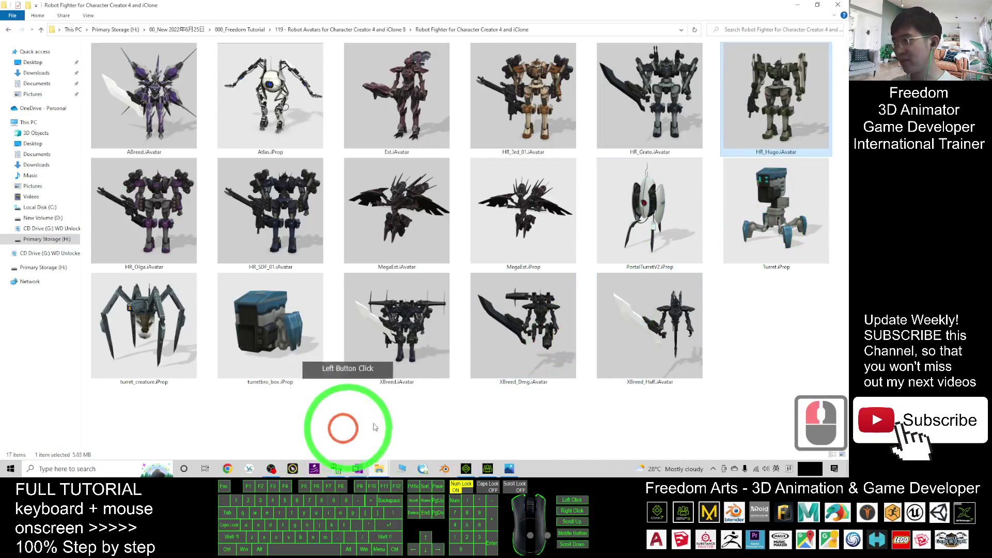
{"action": "key", "text": "alt+Left"}
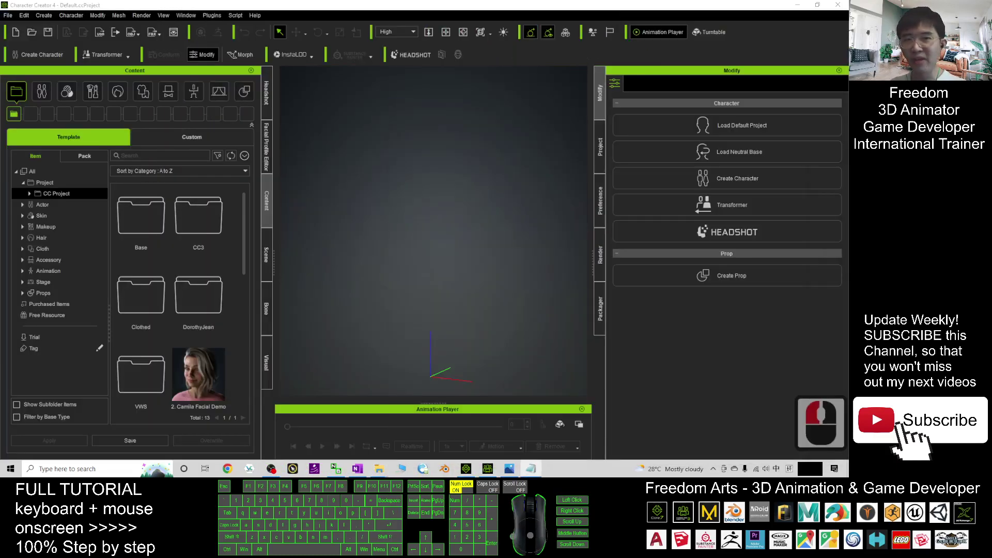
{"action": "mouse_move", "coordinate": [764, 23]}
{"action": "left_mouse_down"}
{"action": "mouse_move", "coordinate": [435, 87]}
{"action": "mouse_move", "coordinate": [711, 105]}
{"action": "left_mouse_up"}
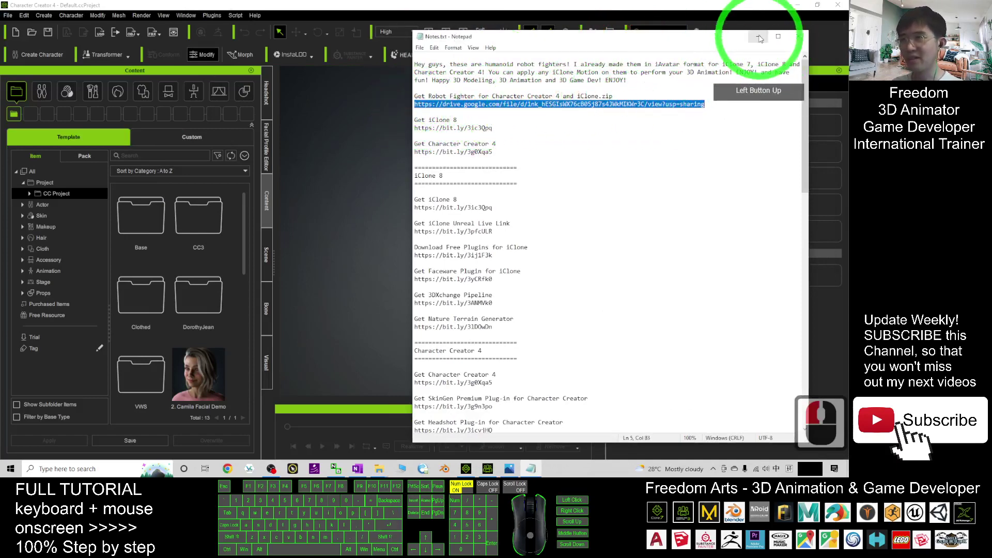
{"action": "left_click", "coordinate": [760, 37]}
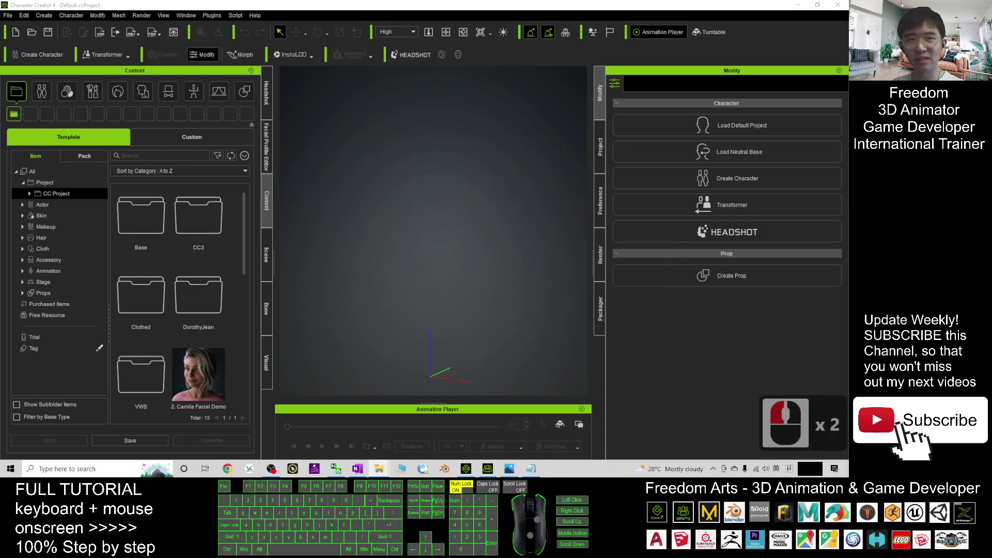
{"action": "double_click", "coordinate": [620, 39]}
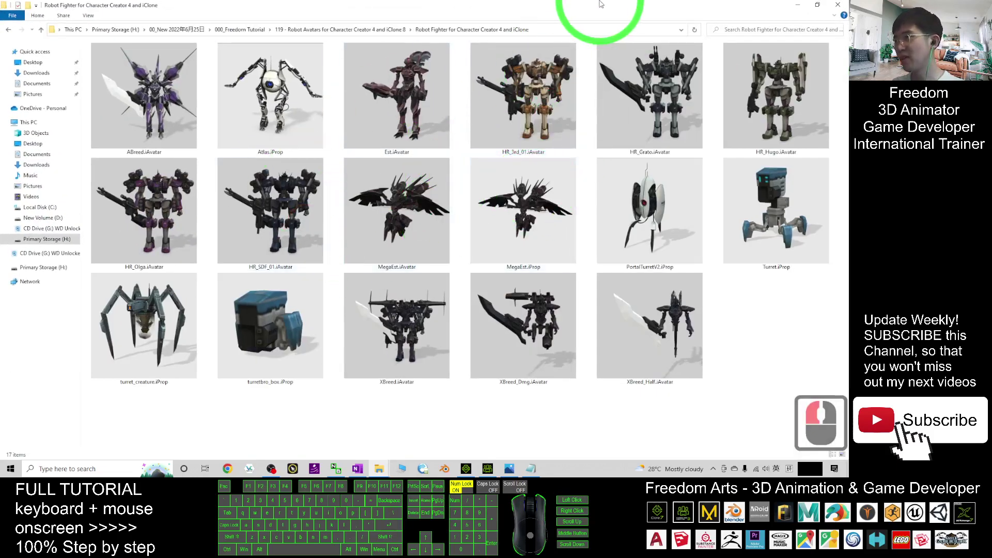
Load HR_Hugo.iAvatar into the Character Creator 4 scene from the Explorer folder
{"action": "mouse_move", "coordinate": [599, 4]}
{"action": "left_mouse_down"}
{"action": "mouse_move", "coordinate": [172, 66]}
{"action": "mouse_move", "coordinate": [101, 60]}
{"action": "left_mouse_up"}
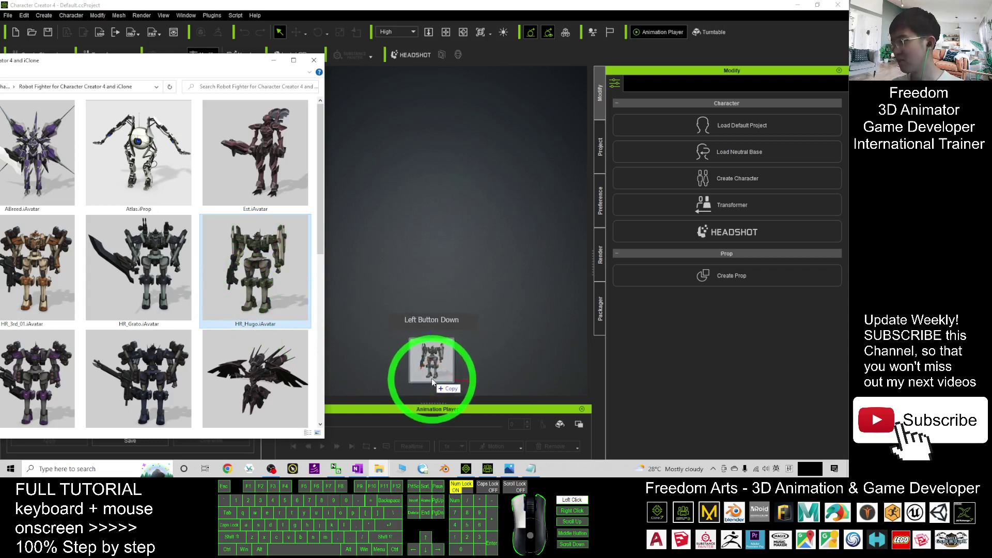
{"action": "left_click_drag", "start_coordinate": [244, 307], "coordinate": [432, 370]}
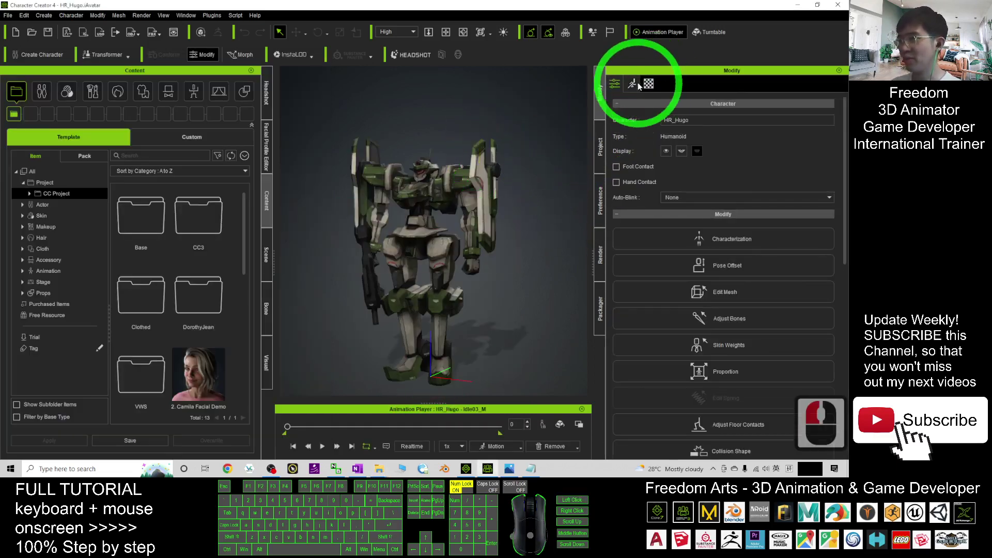
Review HR_Hugo's Characterization with its HumanIK mapping and skeleton from the Modify panel
{"action": "left_click", "coordinate": [632, 84]}
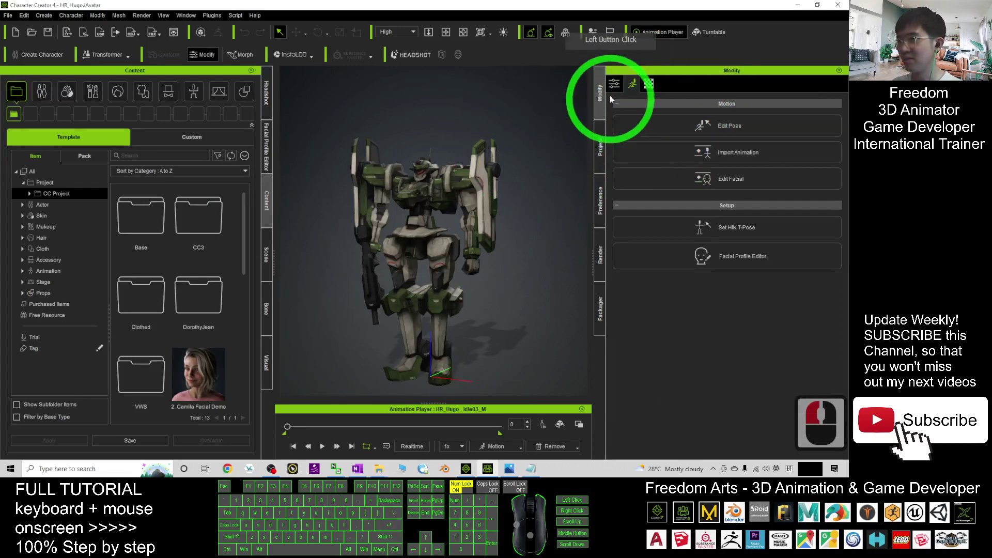
{"action": "left_click", "coordinate": [609, 88]}
{"action": "left_click", "coordinate": [725, 245]}
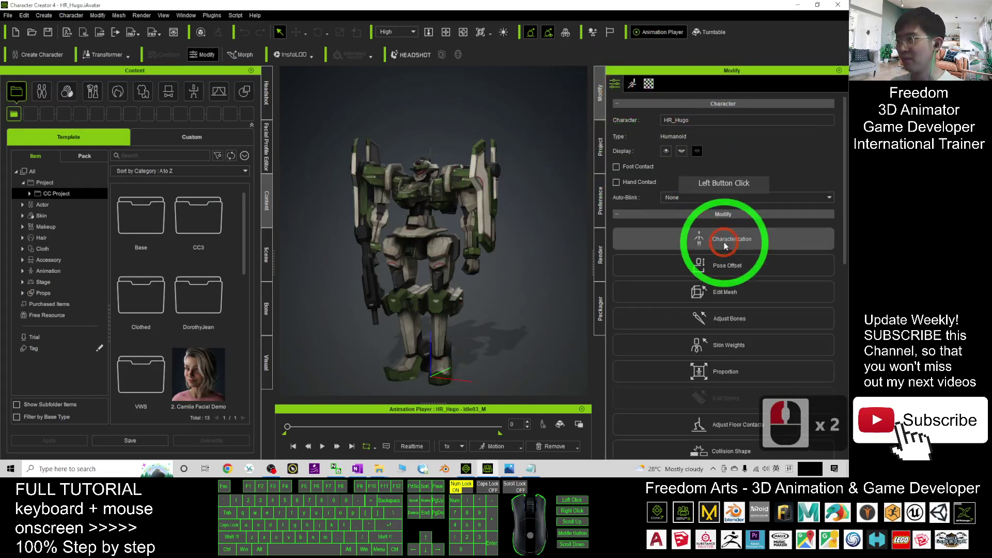
{"action": "left_click", "coordinate": [421, 225]}
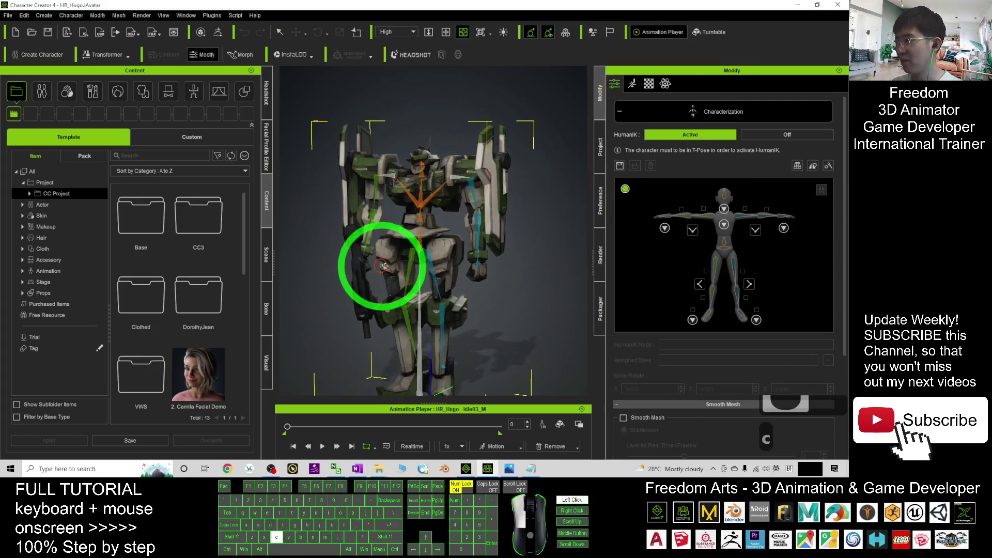
{"action": "left_click_drag", "start_coordinate": [384, 266], "coordinate": [483, 277]}
{"action": "mouse_move", "coordinate": [720, 256]}
{"action": "left_mouse_down"}
{"action": "mouse_move", "coordinate": [454, 247]}
{"action": "mouse_move", "coordinate": [519, 382]}
{"action": "left_mouse_up"}
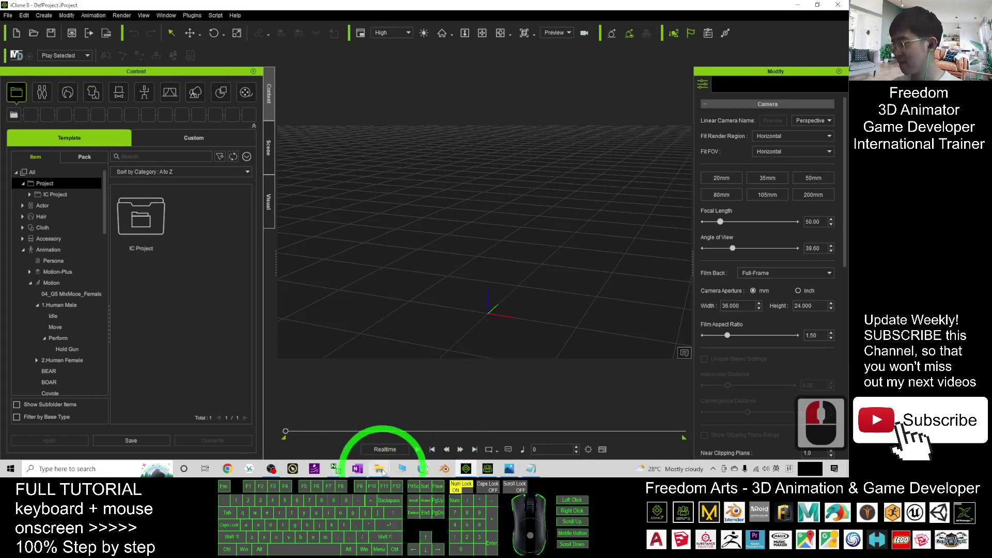
Load HR_3rd_01.iAvatar into the iClone 8 scene and close the file browser
{"action": "left_click", "coordinate": [382, 469]}
{"action": "left_click", "coordinate": [320, 438]}
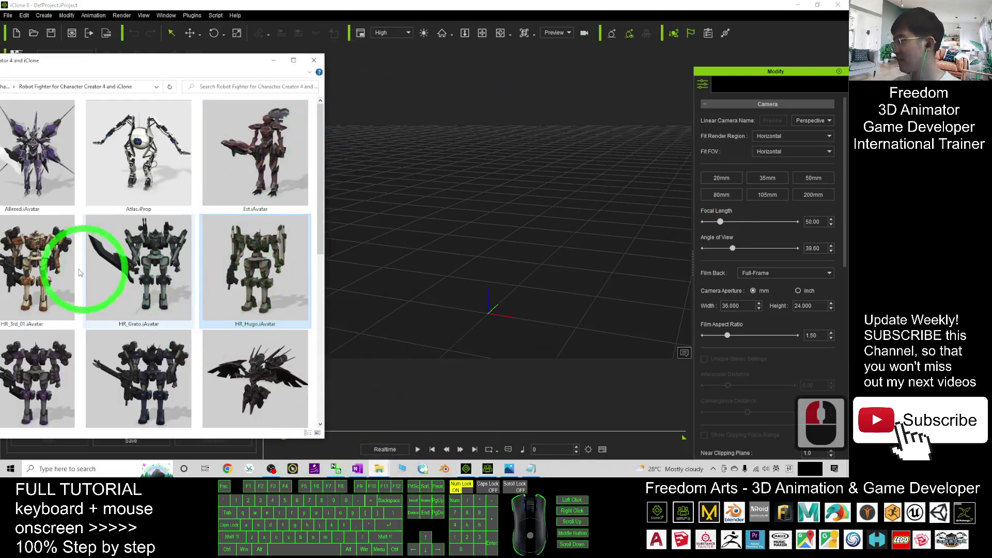
{"action": "left_click_drag", "start_coordinate": [49, 287], "coordinate": [487, 302]}
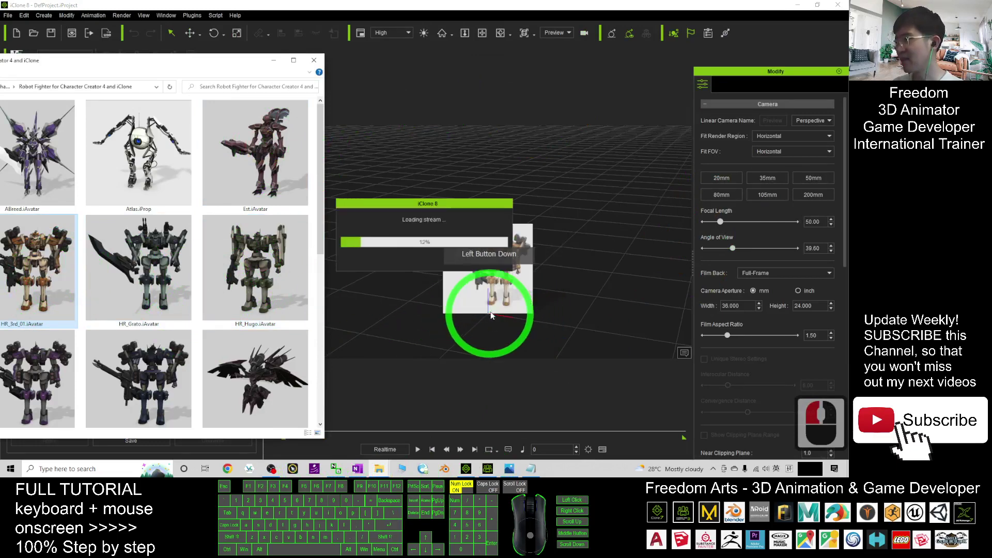
{"action": "left_click", "coordinate": [644, 189]}
{"action": "scroll", "coordinate": [480, 226], "scroll_direction": "up", "scroll_amount": 5}
{"action": "mouse_move", "coordinate": [481, 225]}
{"action": "left_mouse_down"}
{"action": "mouse_move", "coordinate": [630, 240]}
{"action": "mouse_move", "coordinate": [322, 178]}
{"action": "left_mouse_up"}
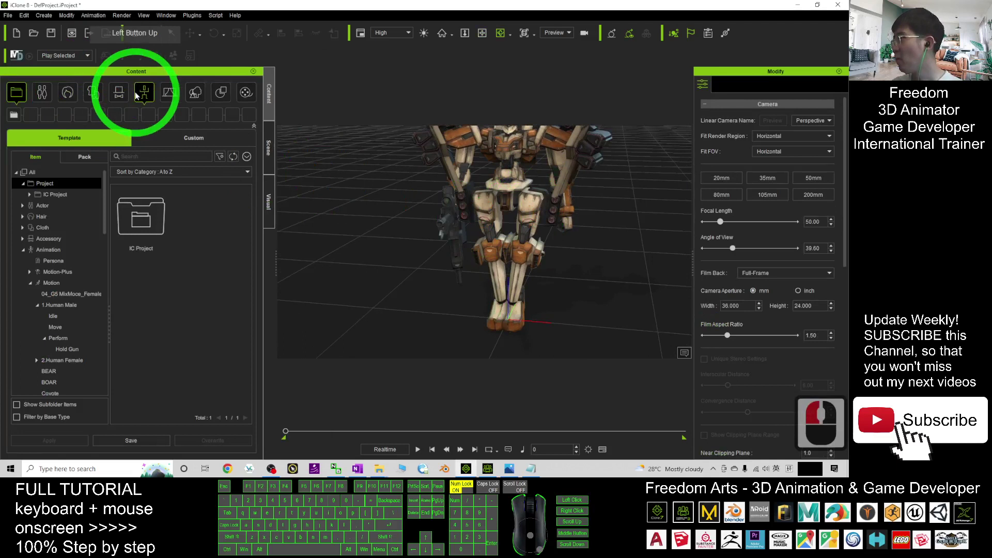
Browse the Animation library to Motion > 1.Human Male > Perform > Hold Gun
{"action": "left_click", "coordinate": [145, 94]}
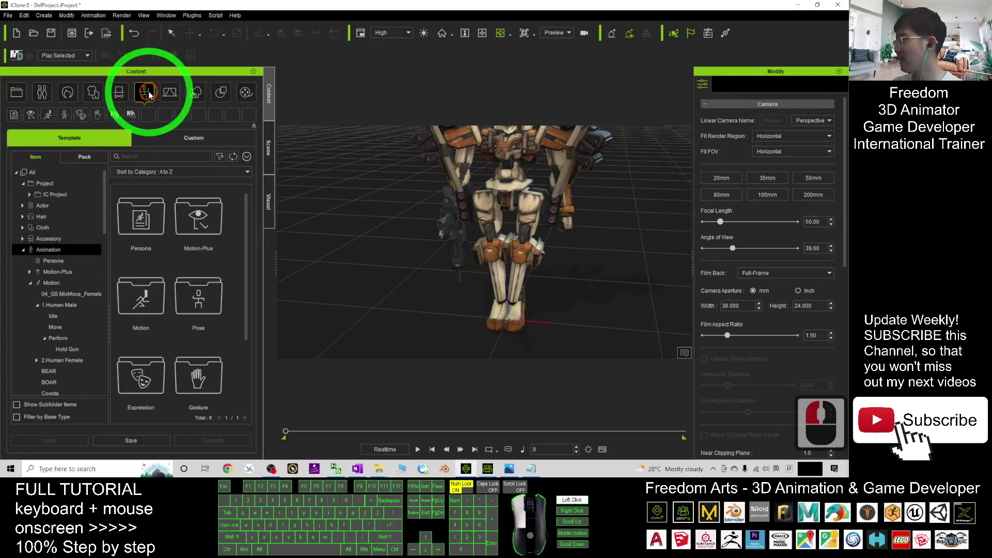
{"action": "double_click", "coordinate": [46, 249]}
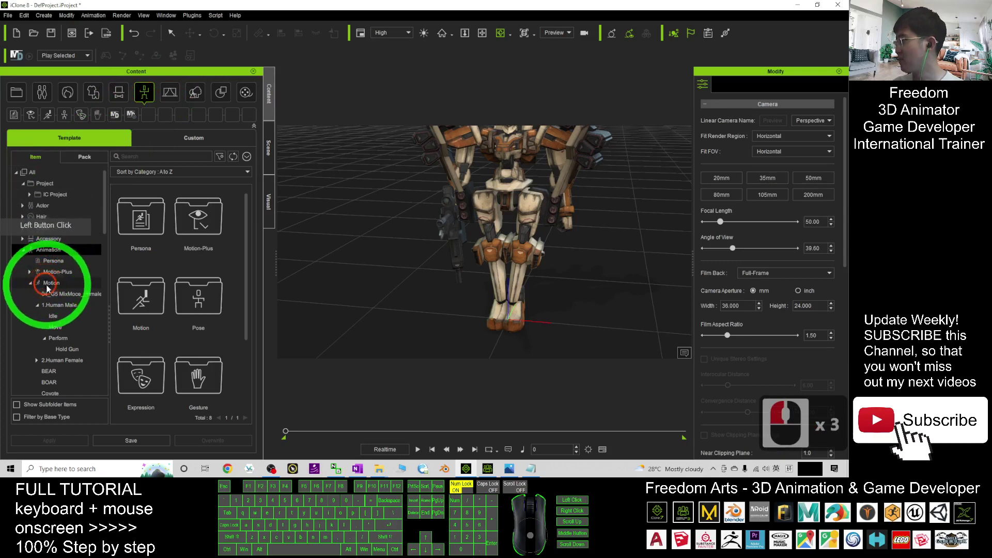
{"action": "left_click", "coordinate": [48, 336]}
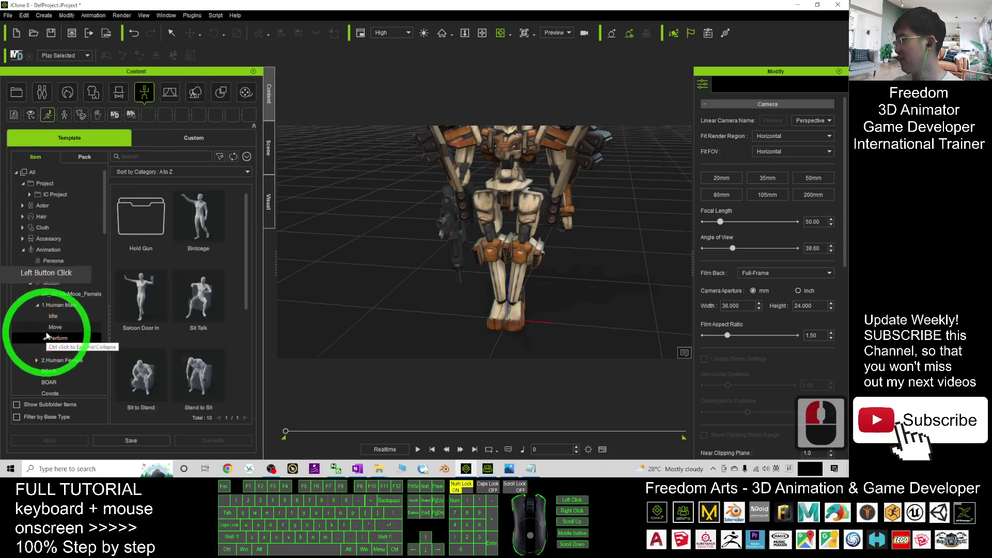
{"action": "double_click", "coordinate": [140, 218]}
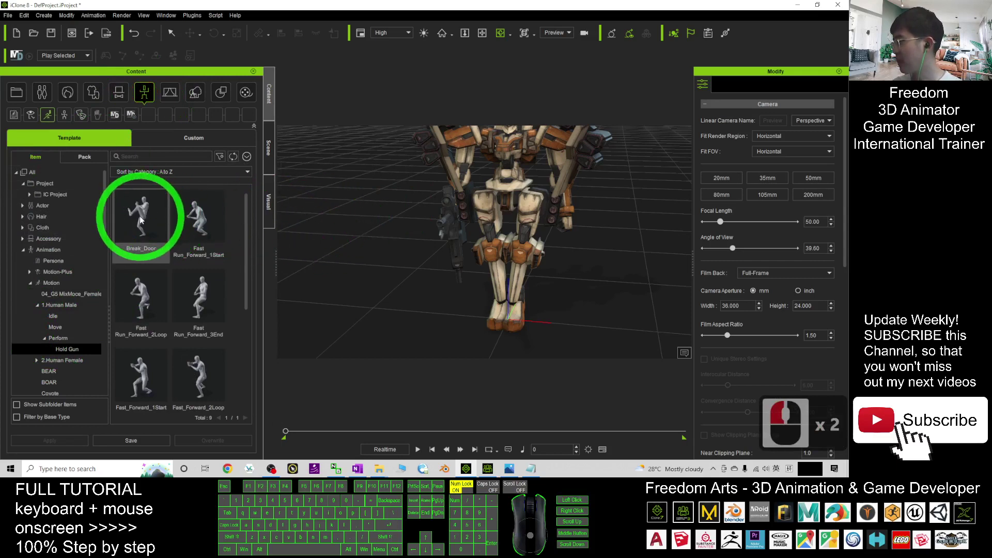
Apply the Break_Door motion to HR_3rd_01 and play it back
{"action": "left_click_drag", "start_coordinate": [164, 221], "coordinate": [513, 208]}
{"action": "scroll", "coordinate": [438, 199], "scroll_direction": "down", "scroll_amount": 7}
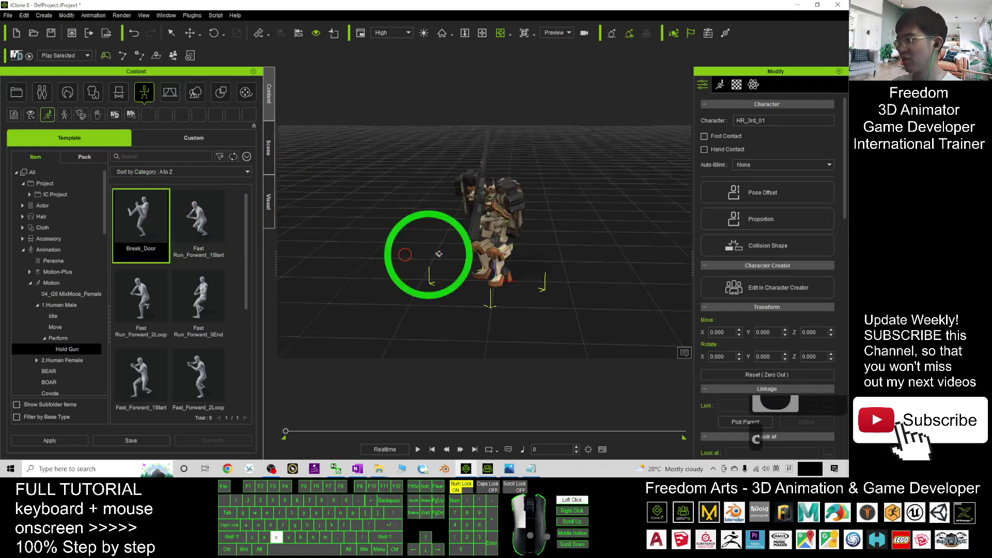
{"action": "left_click_drag", "start_coordinate": [543, 243], "coordinate": [393, 230]}
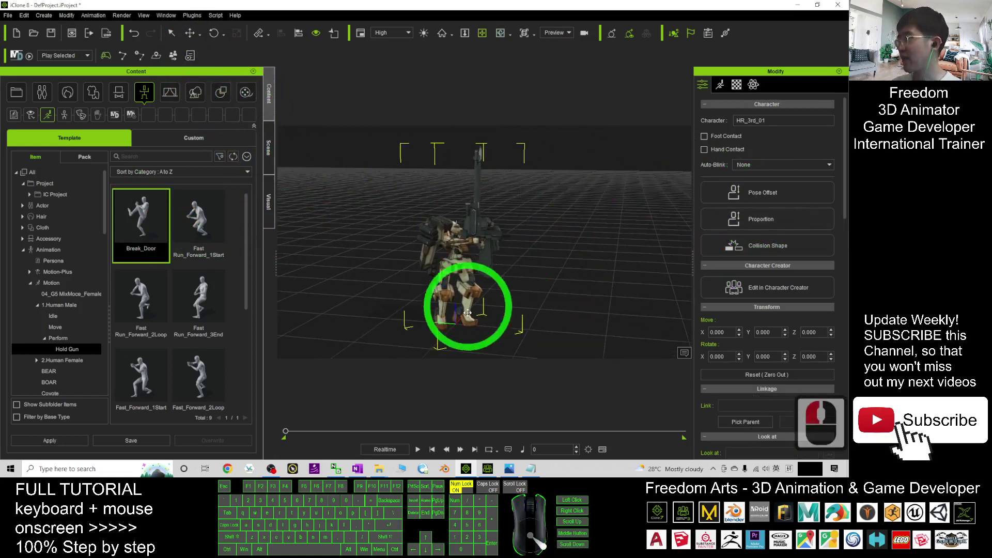
{"action": "left_click", "coordinate": [419, 450]}
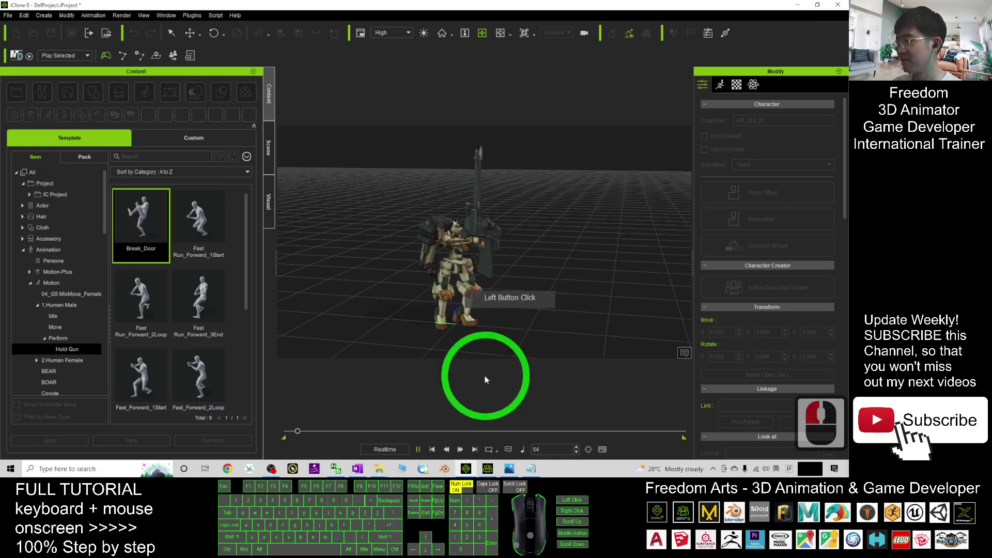
{"action": "mouse_move", "coordinate": [560, 244]}
{"action": "left_mouse_down"}
{"action": "mouse_move", "coordinate": [656, 236]}
{"action": "mouse_move", "coordinate": [634, 267]}
{"action": "mouse_move", "coordinate": [497, 277]}
{"action": "left_mouse_up"}
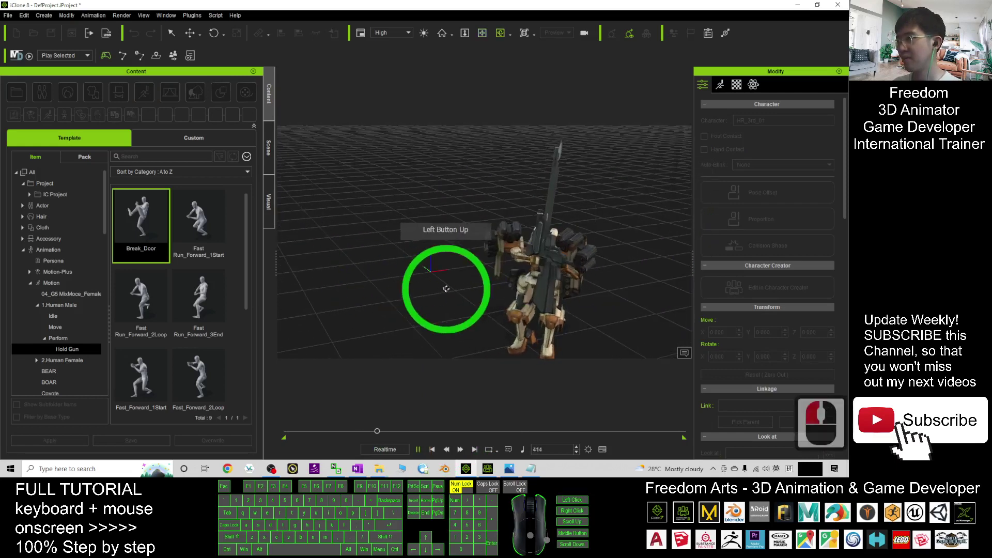
{"action": "left_click", "coordinate": [432, 450]}
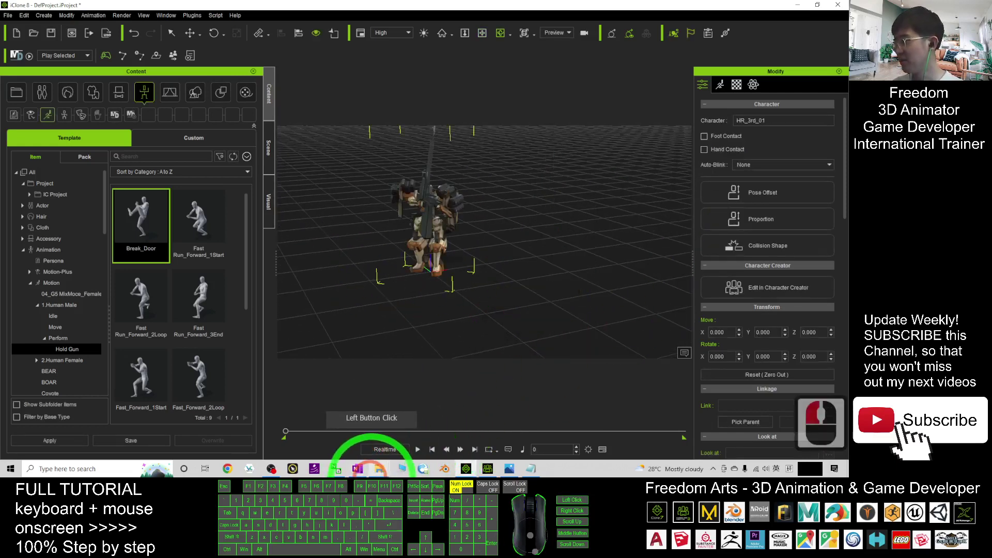
Load HR_Hugo.iAvatar into the scene in place of the first robot
{"action": "left_click", "coordinate": [302, 433]}
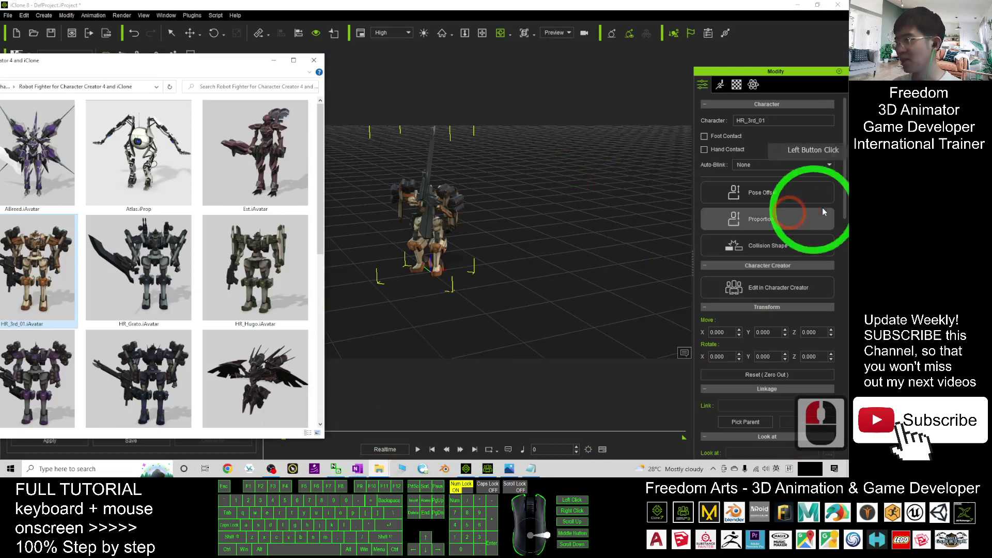
{"action": "left_click_drag", "start_coordinate": [267, 261], "coordinate": [451, 226]}
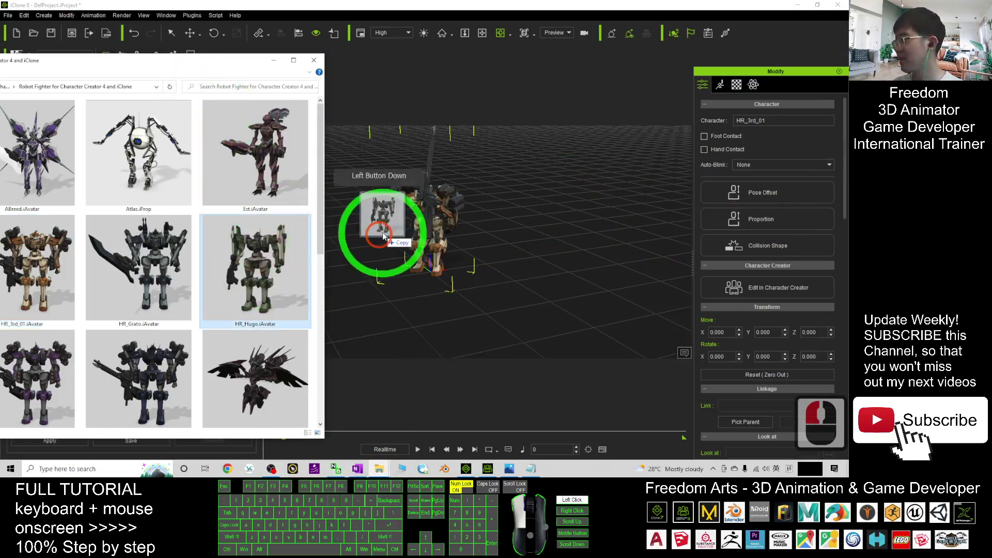
{"action": "left_click", "coordinate": [617, 236]}
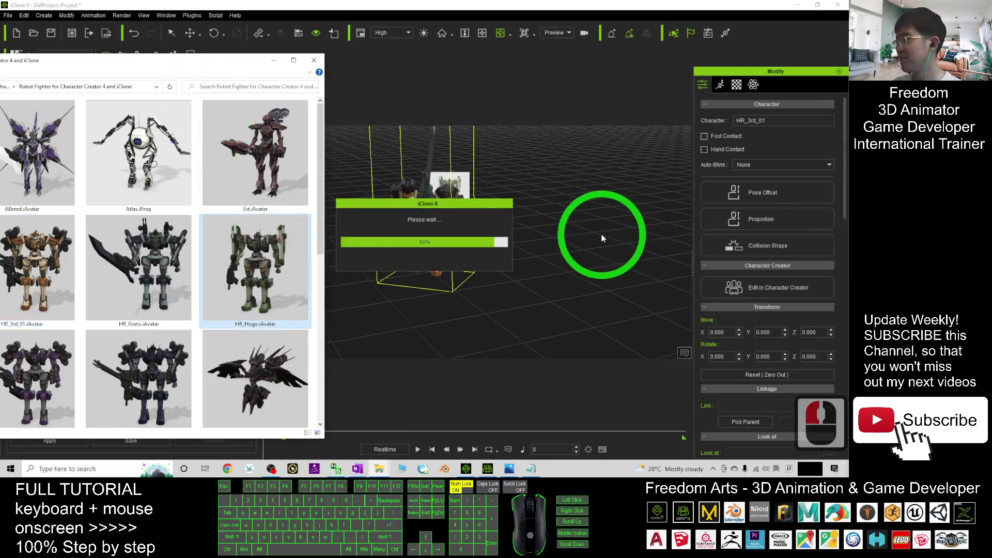
{"action": "left_click", "coordinate": [510, 233]}
{"action": "scroll", "coordinate": [443, 235], "scroll_direction": "up", "scroll_amount": 3}
{"action": "scroll", "coordinate": [440, 236], "scroll_direction": "up", "scroll_amount": 8}
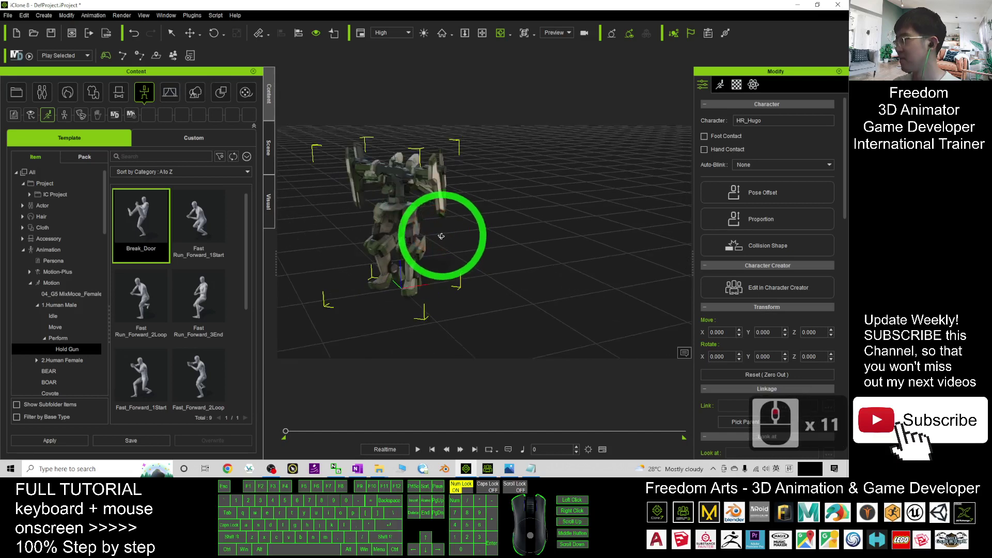
Apply the Hold_Gun_Shoot motion to HR_Hugo
{"action": "left_click_drag", "start_coordinate": [440, 235], "coordinate": [442, 266]}
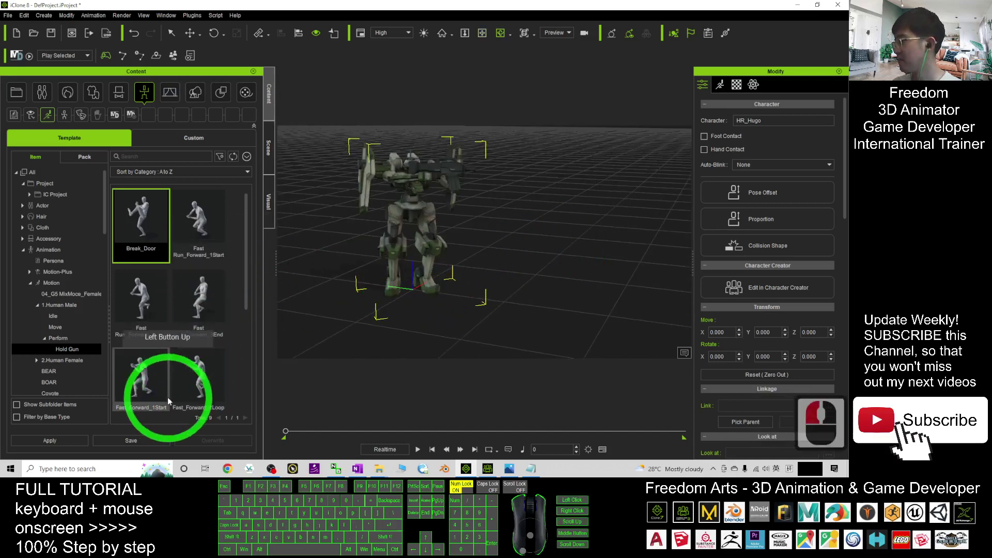
{"action": "mouse_move", "coordinate": [128, 388]}
{"action": "left_mouse_down"}
{"action": "mouse_move", "coordinate": [230, 293]}
{"action": "mouse_move", "coordinate": [252, 372]}
{"action": "left_mouse_up"}
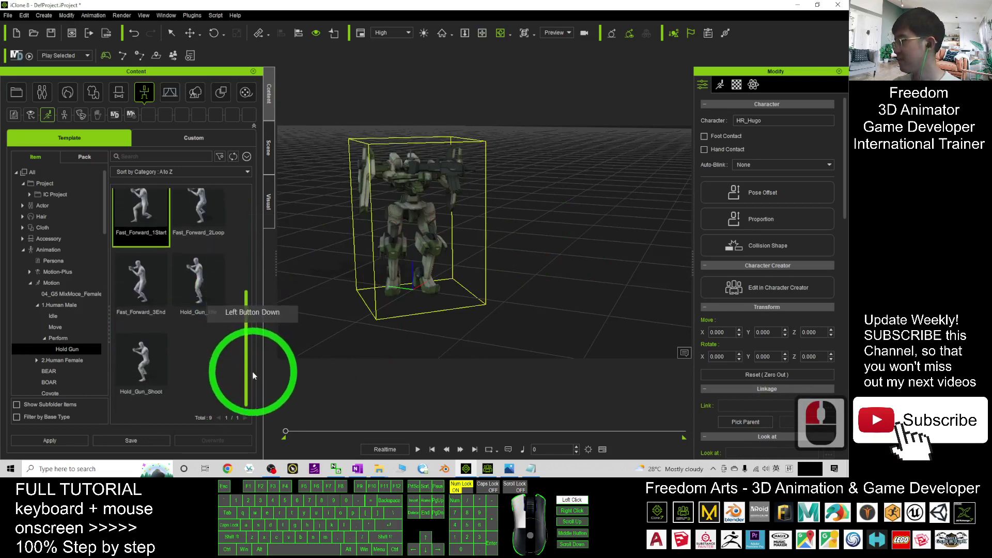
{"action": "left_click_drag", "start_coordinate": [260, 383], "coordinate": [257, 381]}
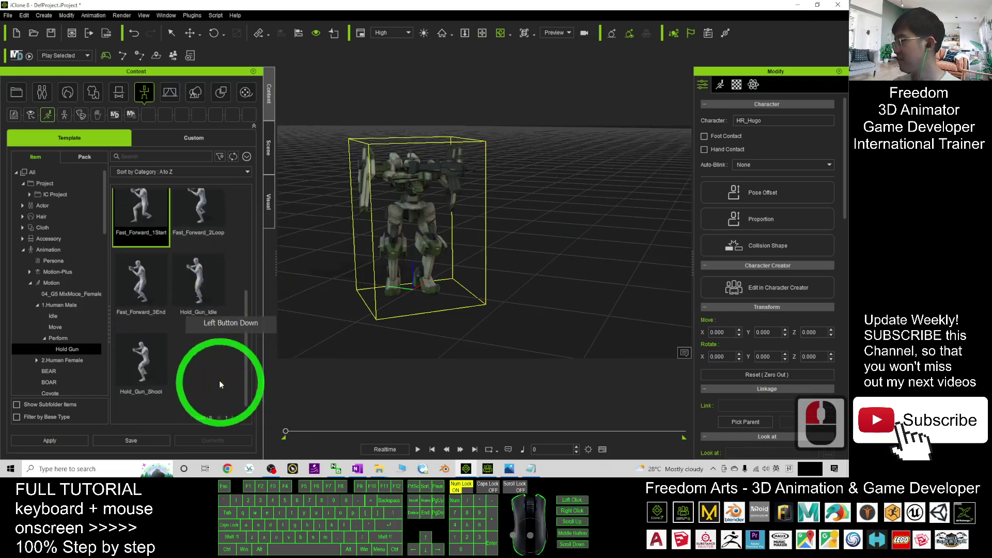
{"action": "mouse_move", "coordinate": [155, 363]}
{"action": "left_mouse_down"}
{"action": "mouse_move", "coordinate": [417, 220]}
{"action": "mouse_move", "coordinate": [511, 266]}
{"action": "mouse_move", "coordinate": [416, 450]}
{"action": "left_mouse_up"}
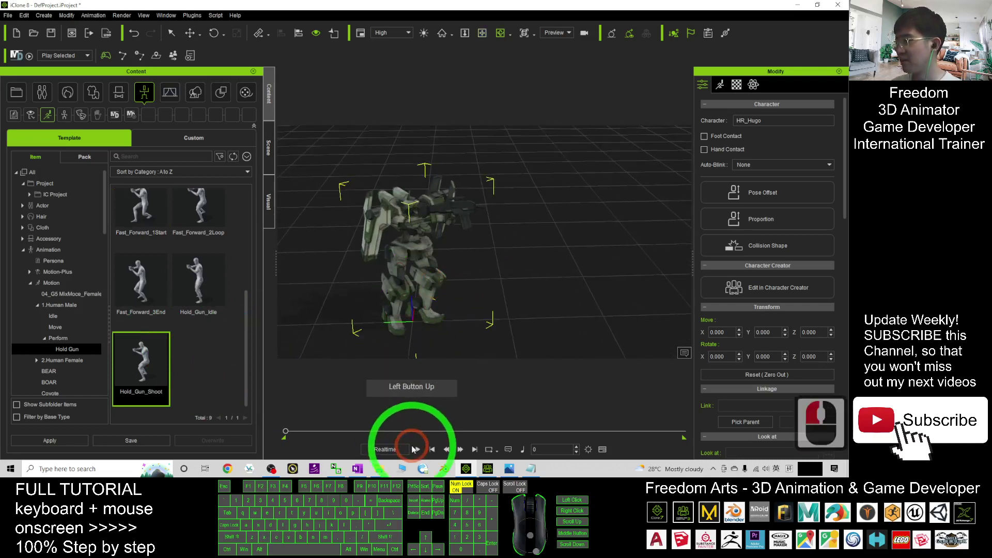
Play back HR_Hugo aiming and shooting its gun, then stop at the start
{"action": "left_click", "coordinate": [560, 244]}
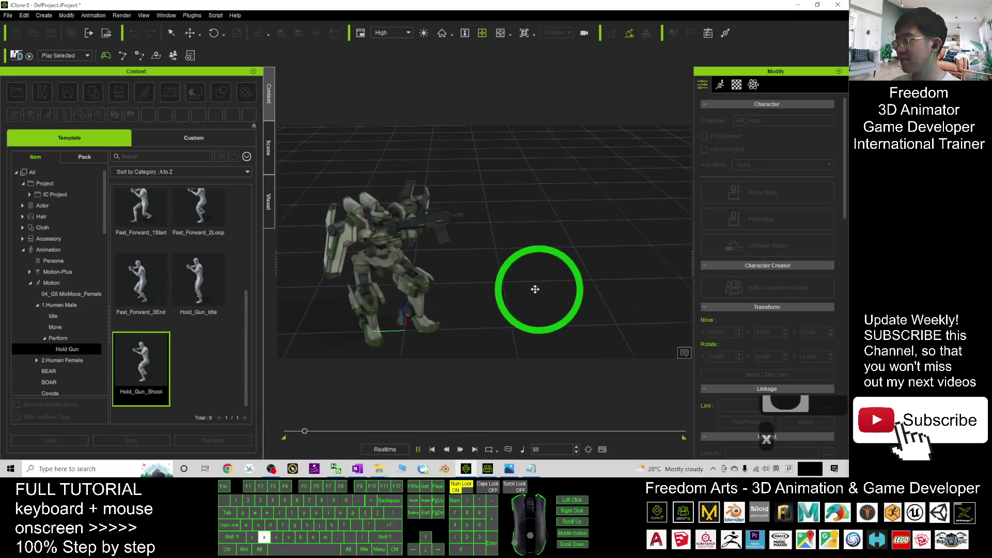
{"action": "scroll", "coordinate": [437, 268], "scroll_direction": "up", "scroll_amount": 4}
{"action": "left_click_drag", "start_coordinate": [437, 268], "coordinate": [454, 266]}
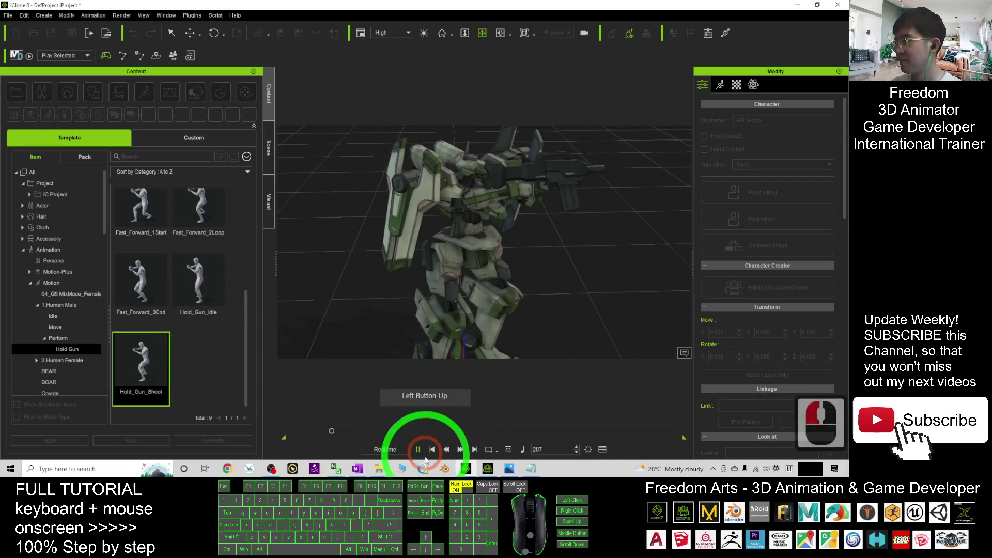
{"action": "left_click", "coordinate": [432, 450]}
{"action": "left_click", "coordinate": [167, 16]}
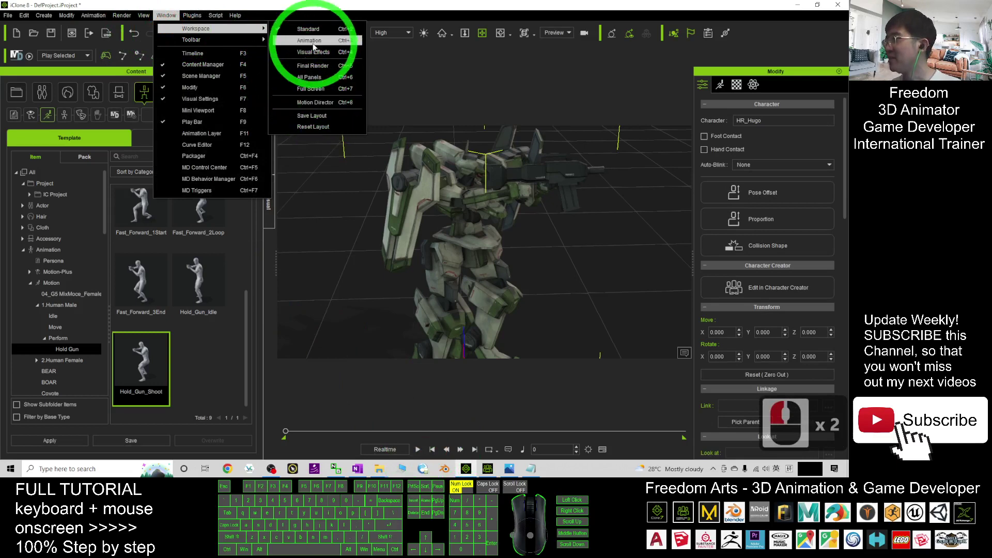
Switch to the Animation workspace layout and show the Project settings
{"action": "left_click", "coordinate": [310, 75]}
{"action": "left_click", "coordinate": [278, 226]}
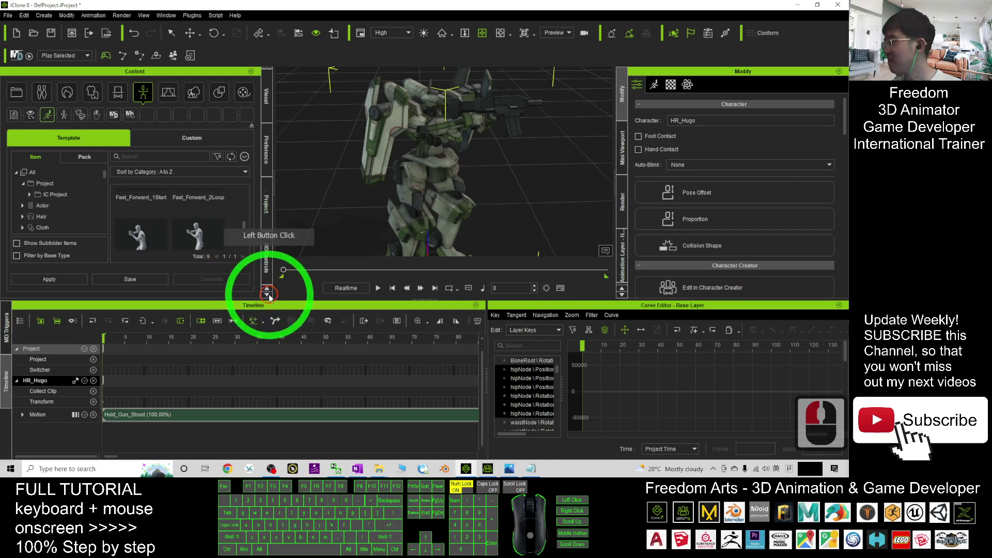
{"action": "left_click", "coordinate": [266, 203]}
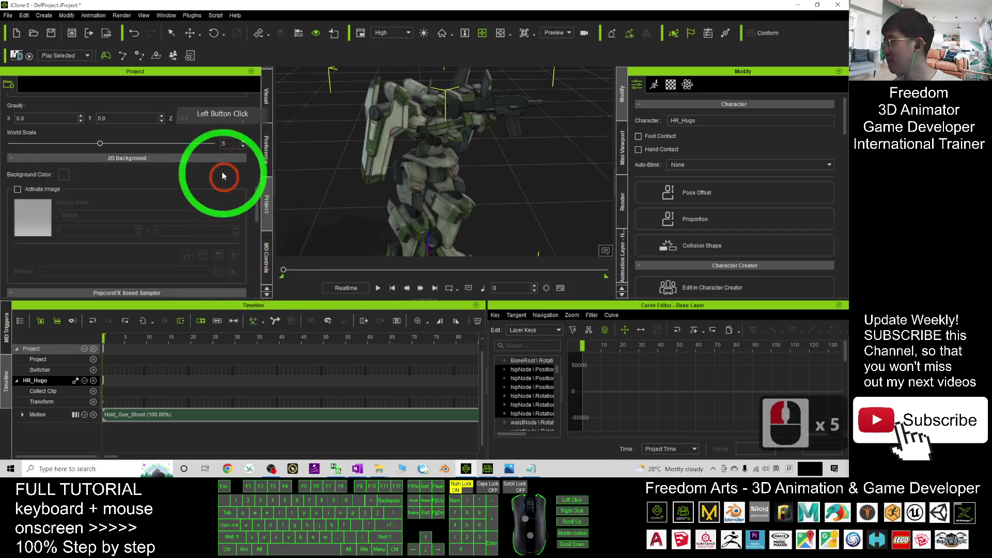
Set the project background colour to white (#ffffff)
{"action": "left_click", "coordinate": [74, 180]}
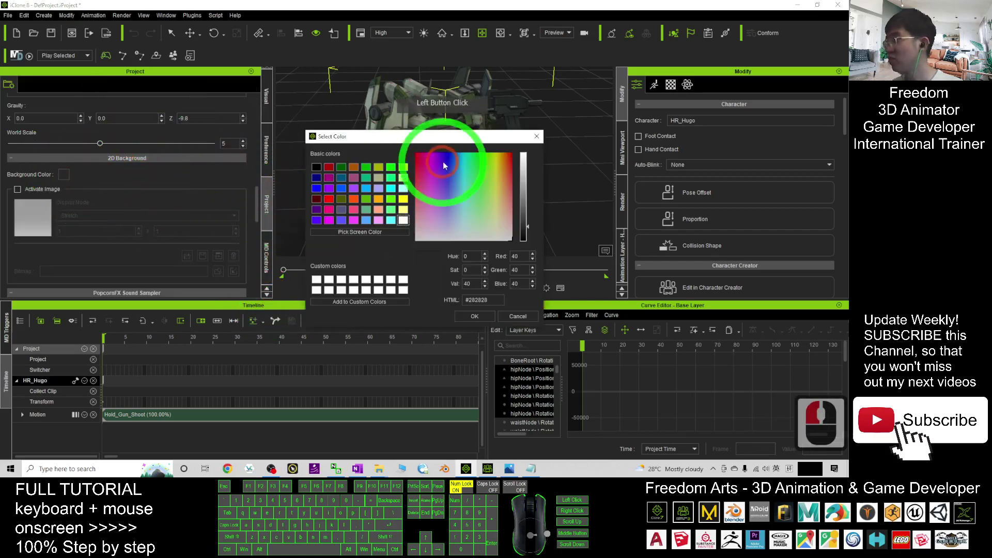
{"action": "left_click_drag", "start_coordinate": [531, 231], "coordinate": [527, 124]}
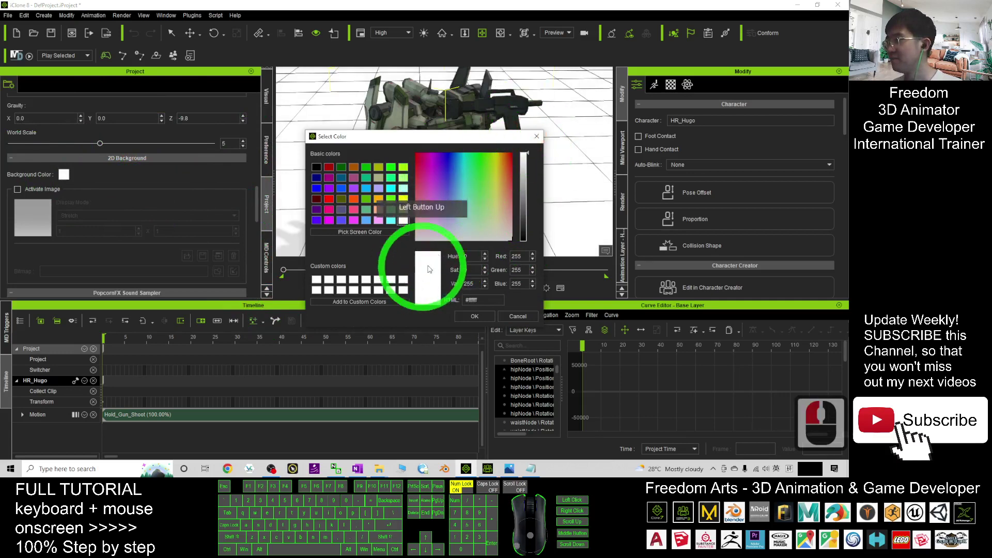
{"action": "left_click", "coordinate": [475, 318]}
{"action": "left_click", "coordinate": [393, 288]}
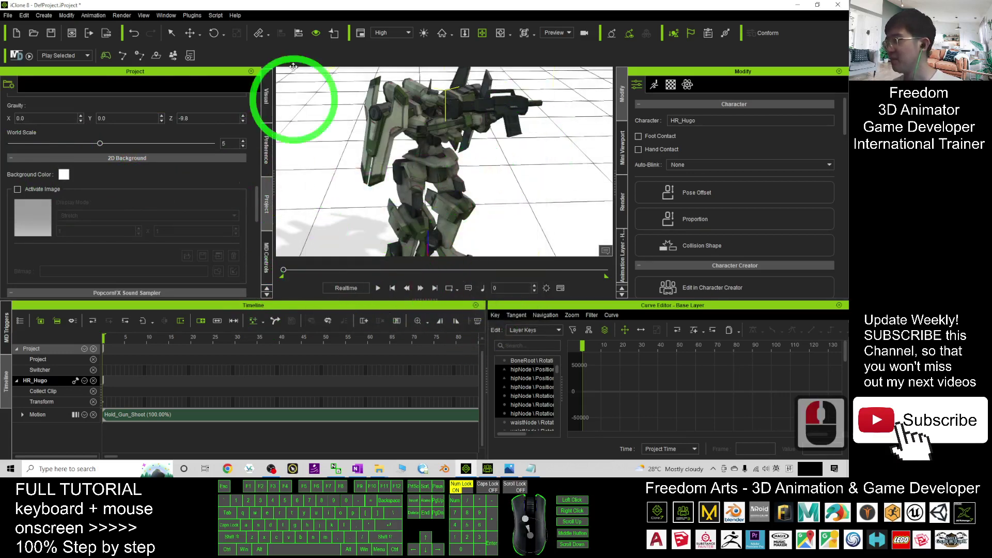
Show the Content panel and replay the Hold_Gun_Shoot motion against the white background
{"action": "left_click", "coordinate": [165, 16]}
{"action": "left_click", "coordinate": [287, 40]}
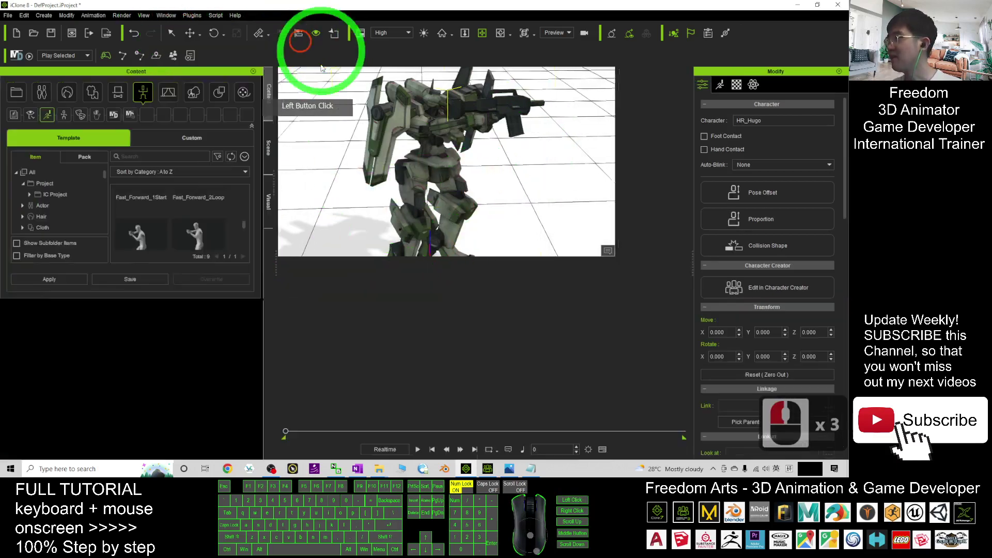
{"action": "left_click", "coordinate": [429, 451]}
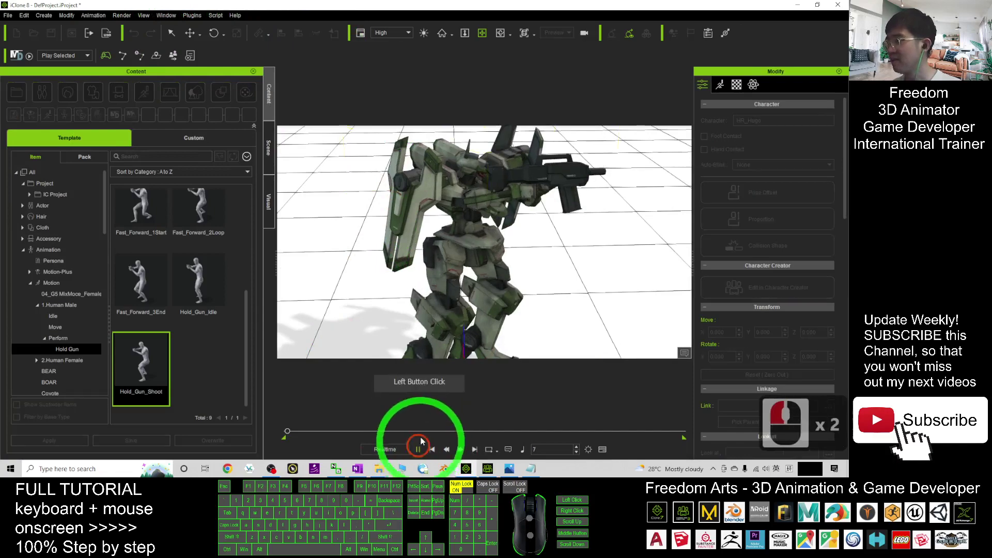
{"action": "scroll", "coordinate": [509, 276], "scroll_direction": "down", "scroll_amount": 6}
{"action": "left_click", "coordinate": [644, 241]}
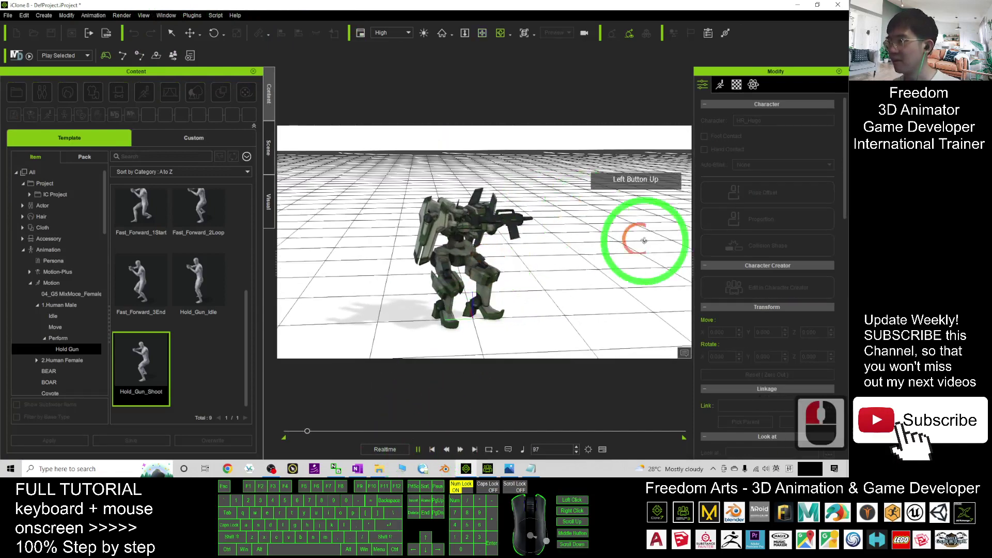
{"action": "right_click_drag", "start_coordinate": [644, 240], "coordinate": [441, 368]}
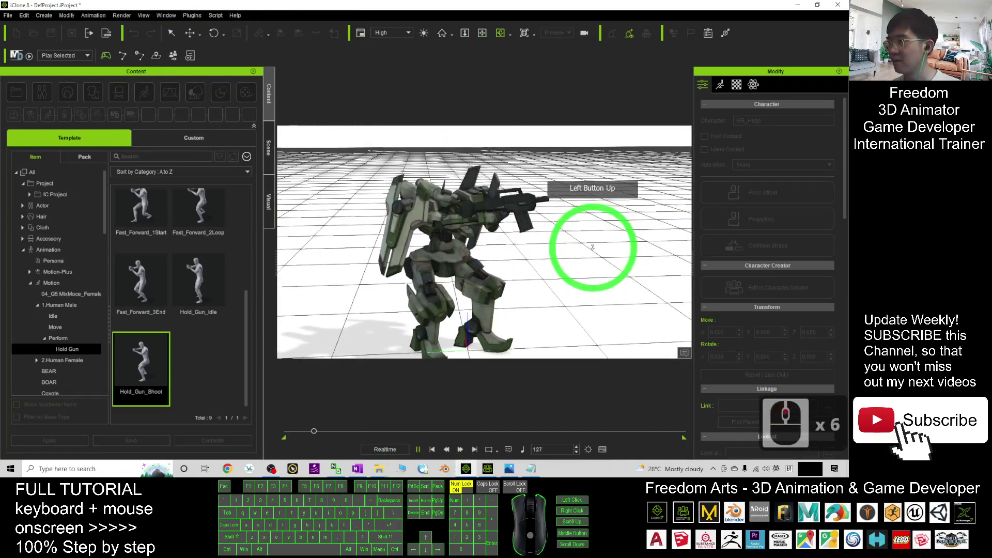
{"action": "left_click", "coordinate": [440, 448]}
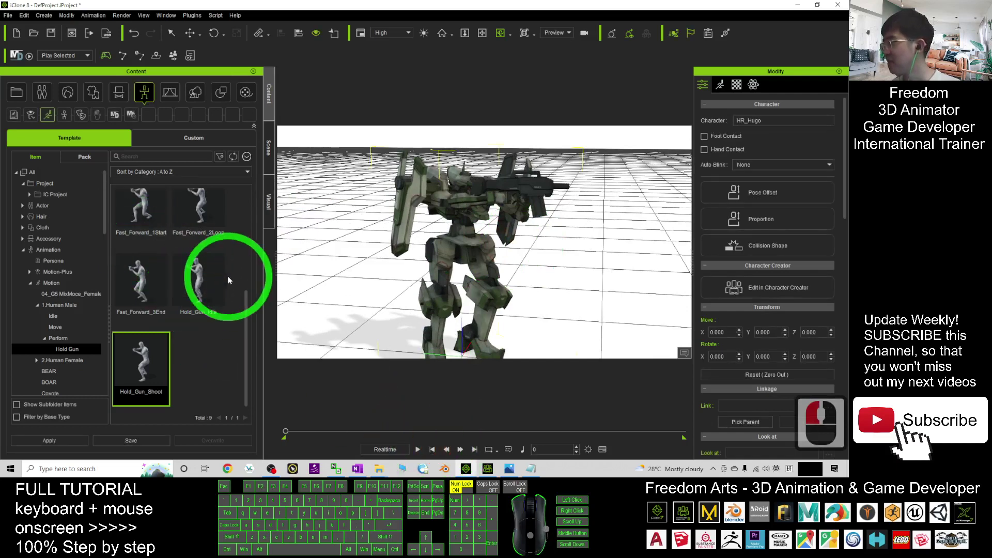
Apply the Fast_Forward_2Loop walking motion to HR_Hugo and play it back
{"action": "double_click", "coordinate": [154, 220]}
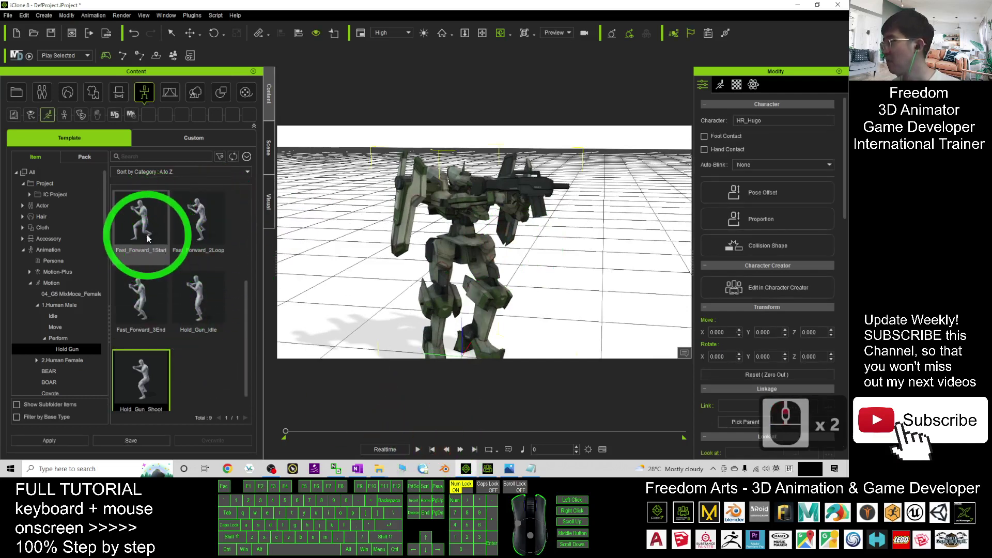
{"action": "left_click_drag", "start_coordinate": [206, 221], "coordinate": [476, 248]}
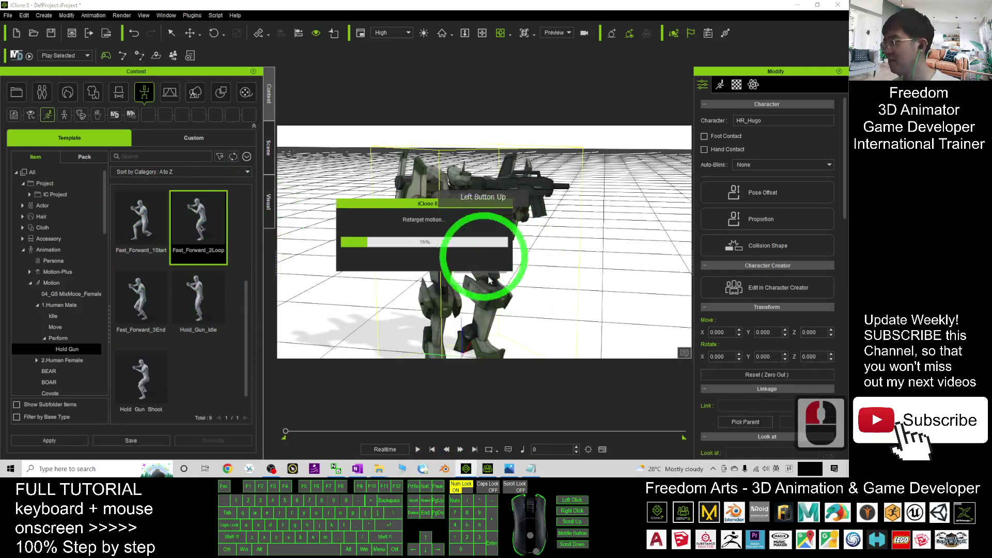
{"action": "left_click", "coordinate": [417, 450]}
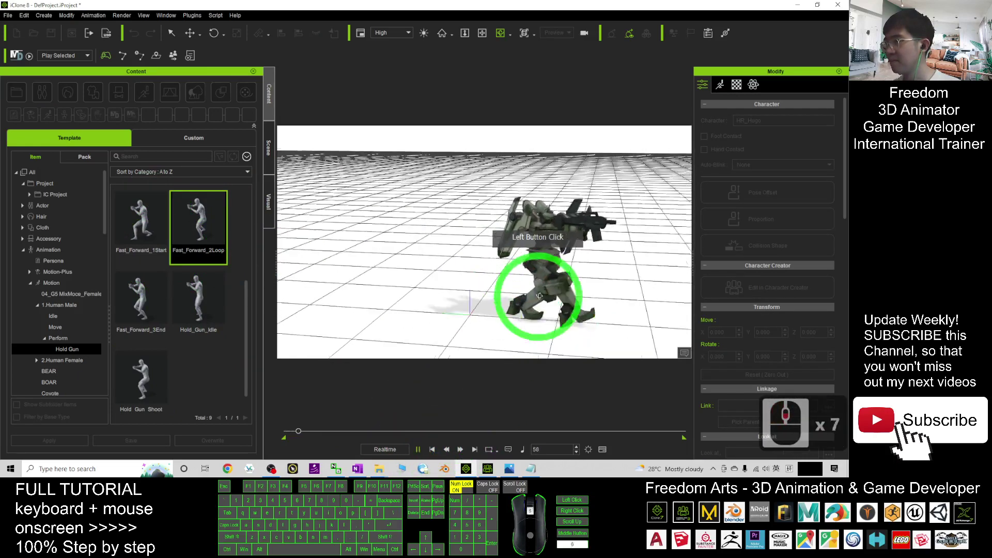
{"action": "left_click_drag", "start_coordinate": [258, 238], "coordinate": [434, 450]}
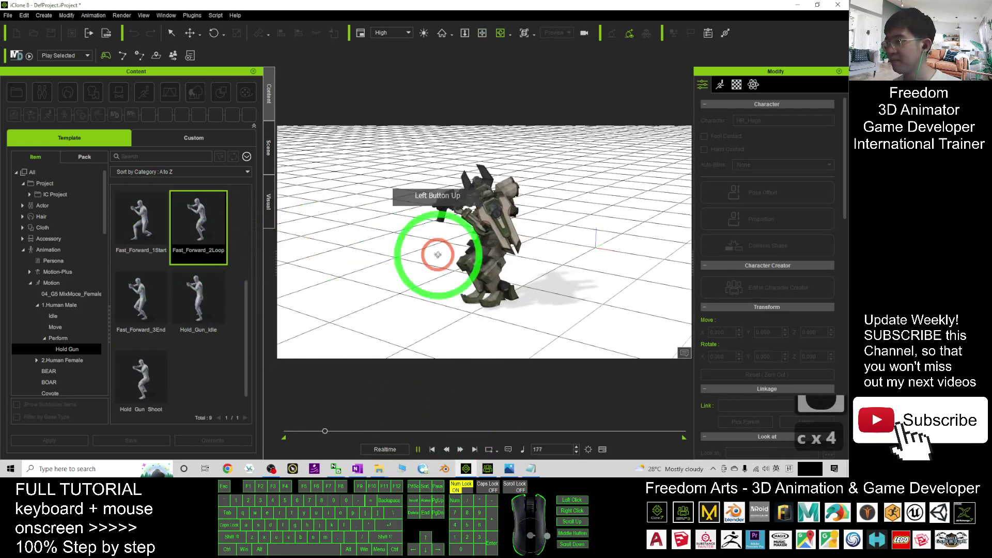
{"action": "left_click", "coordinate": [435, 451]}
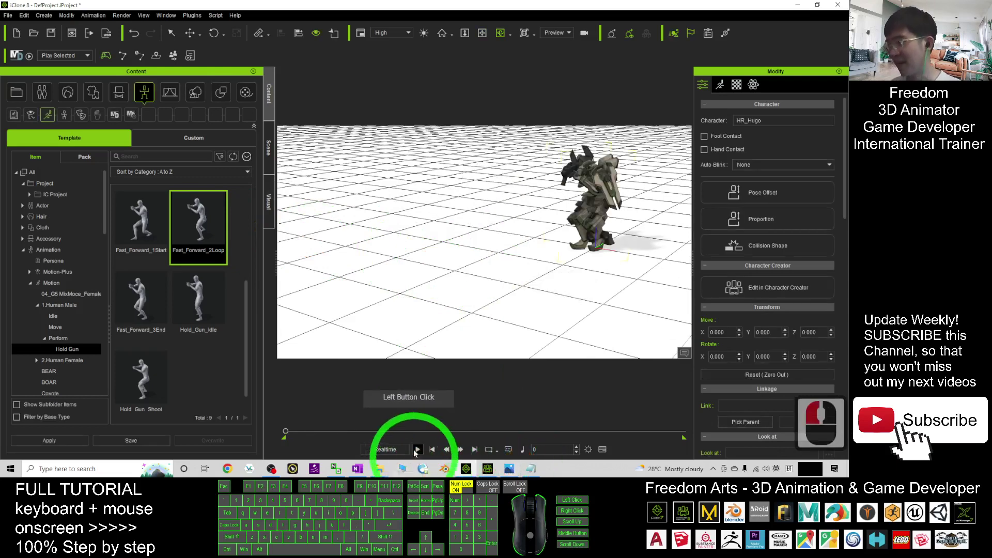
Maximize the Robot Fighter avatar folder and view cover.jpg in Photos
{"action": "mouse_move", "coordinate": [379, 470]}
{"action": "left_click", "coordinate": [300, 412]}
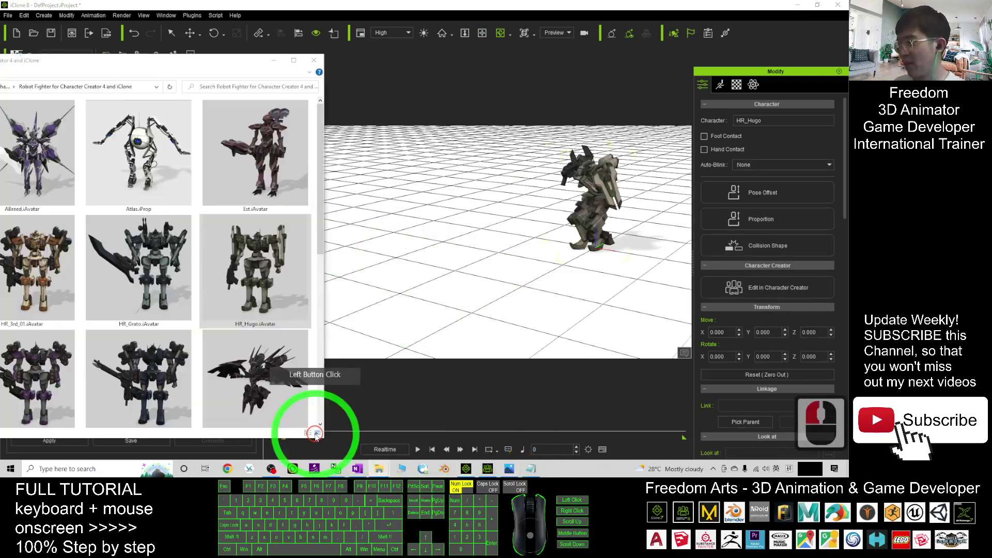
{"action": "left_click_drag", "start_coordinate": [210, 62], "coordinate": [465, 3]}
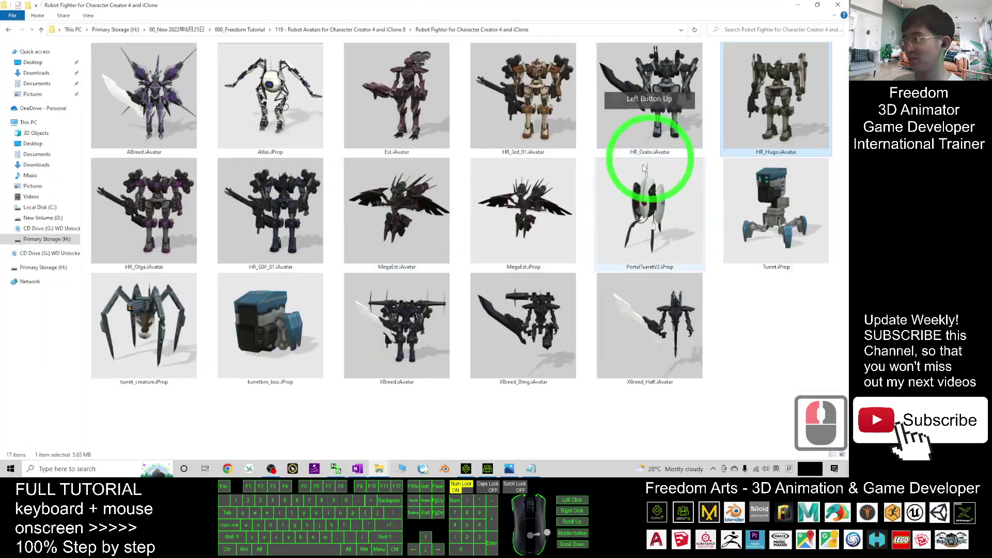
{"action": "left_click", "coordinate": [515, 342]}
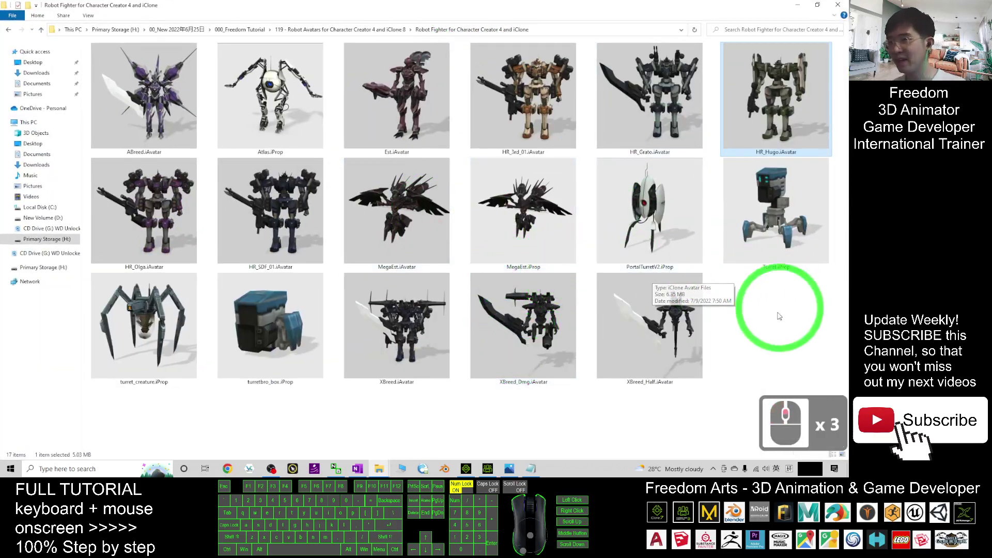
{"action": "left_click", "coordinate": [509, 469]}
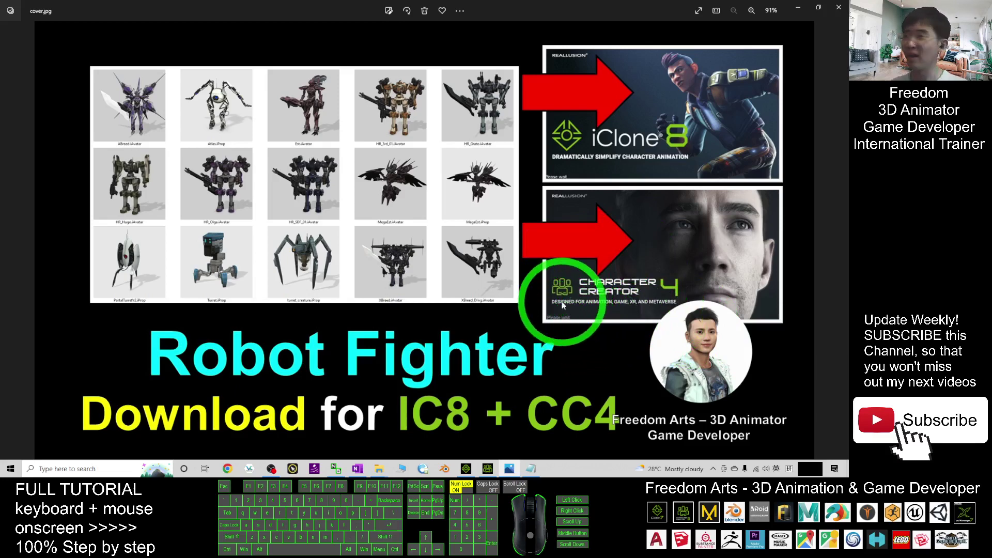
Replay HR_Hugo's Fast_Forward_2Loop walk from several angles in iClone and reset to frame 0
{"action": "left_click", "coordinate": [487, 469]}
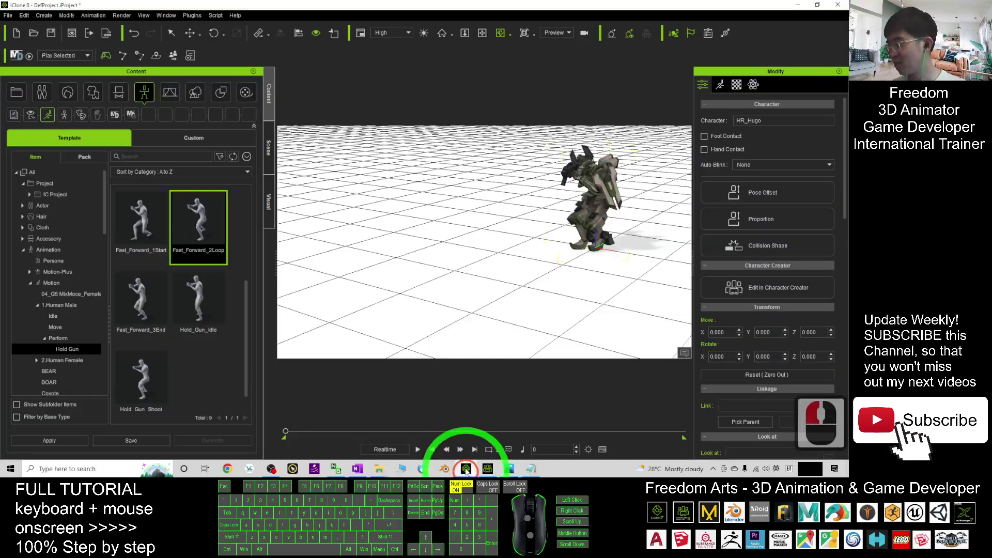
{"action": "mouse_move", "coordinate": [582, 210]}
{"action": "left_mouse_down"}
{"action": "mouse_move", "coordinate": [607, 214]}
{"action": "mouse_move", "coordinate": [457, 277]}
{"action": "mouse_move", "coordinate": [582, 239]}
{"action": "left_mouse_up"}
{"action": "scroll", "coordinate": [607, 215], "scroll_direction": "up", "scroll_amount": 12}
{"action": "left_click", "coordinate": [418, 450]}
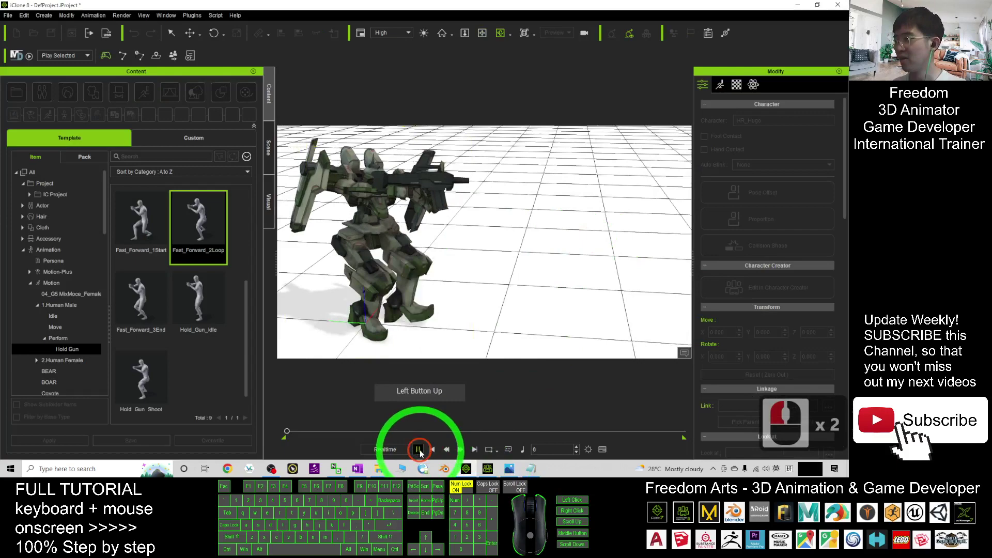
{"action": "mouse_move", "coordinate": [591, 279]}
{"action": "left_mouse_down"}
{"action": "mouse_move", "coordinate": [527, 280]}
{"action": "mouse_move", "coordinate": [498, 251]}
{"action": "mouse_move", "coordinate": [566, 311]}
{"action": "left_mouse_up"}
{"action": "left_click", "coordinate": [432, 450]}
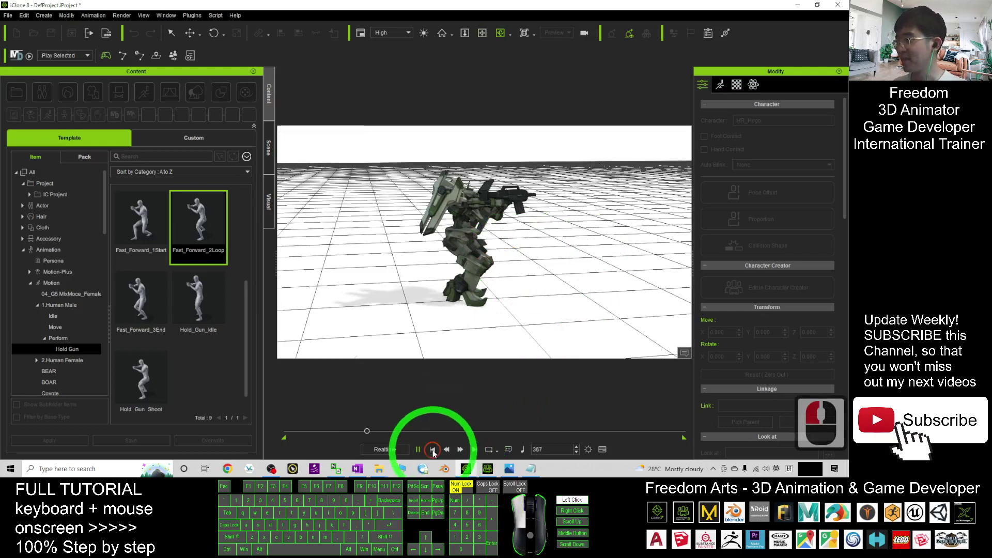
{"action": "mouse_move", "coordinate": [405, 261]}
{"action": "left_mouse_down"}
{"action": "mouse_move", "coordinate": [623, 266]}
{"action": "mouse_move", "coordinate": [559, 304]}
{"action": "left_mouse_up"}
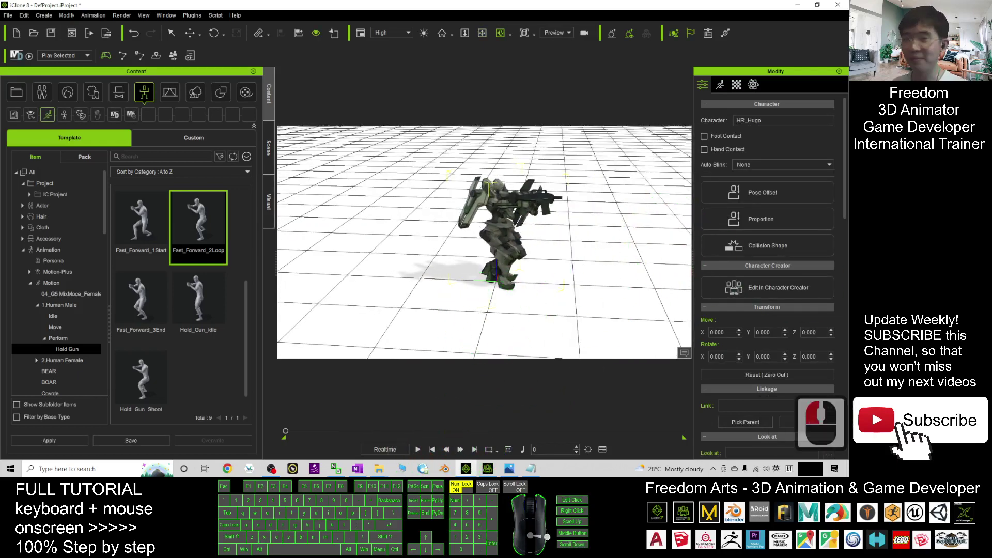